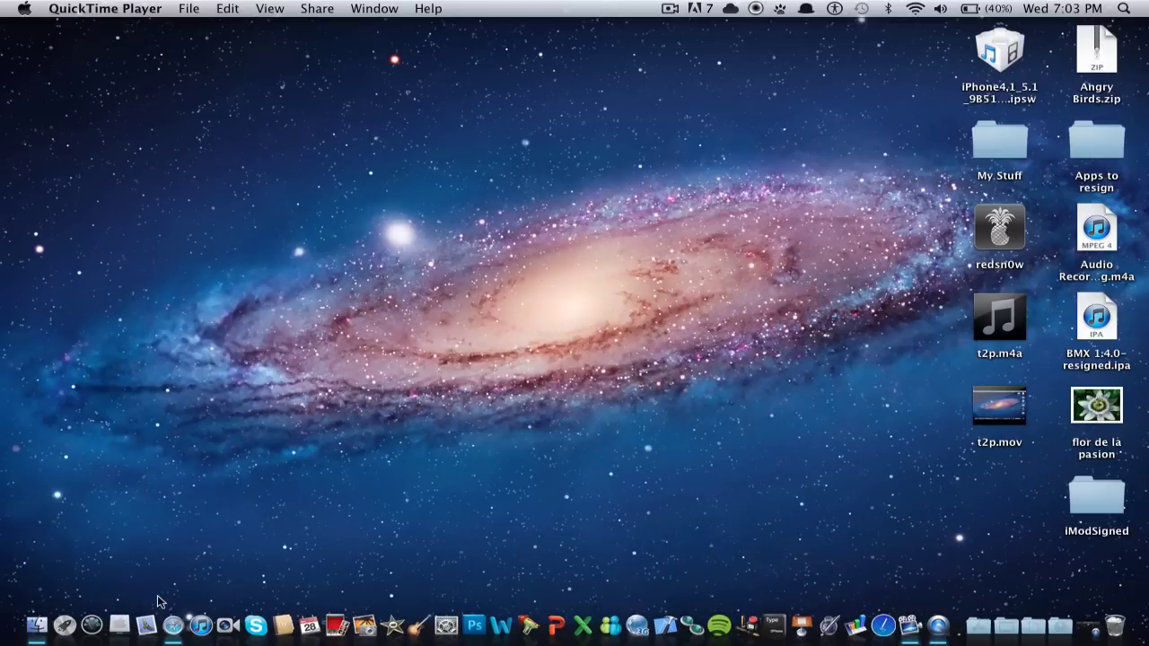
Step: Open Safari, iModSign and iReSign, and place the iReSign V2 window beside iModSign for comparison
click(186, 600)
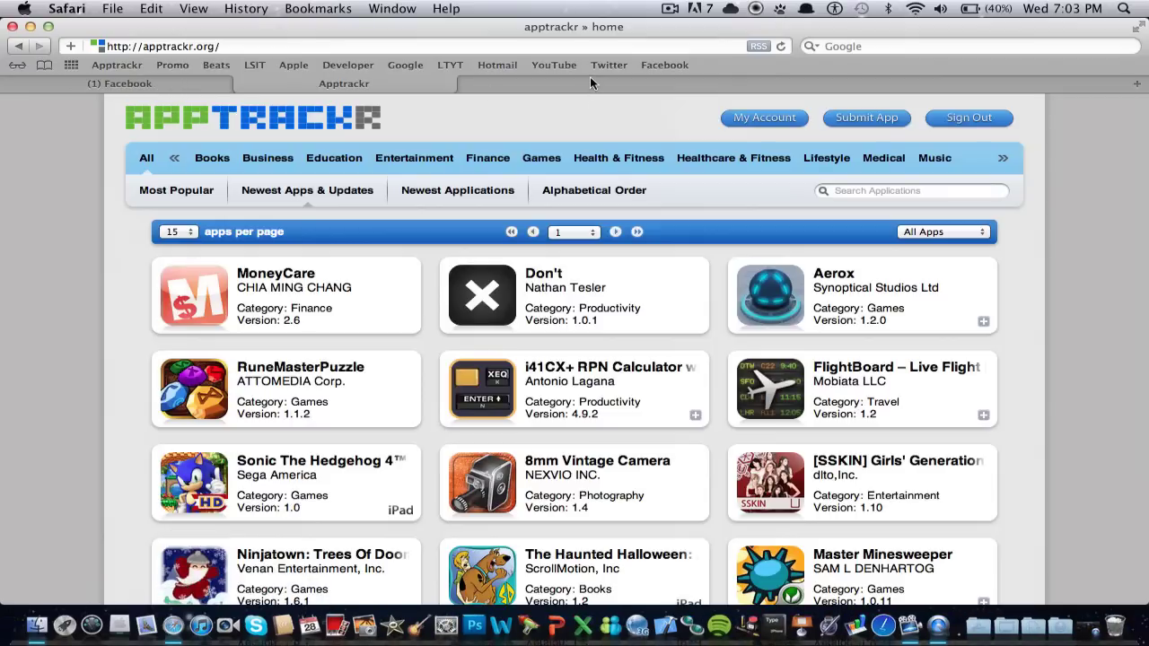
click(889, 639)
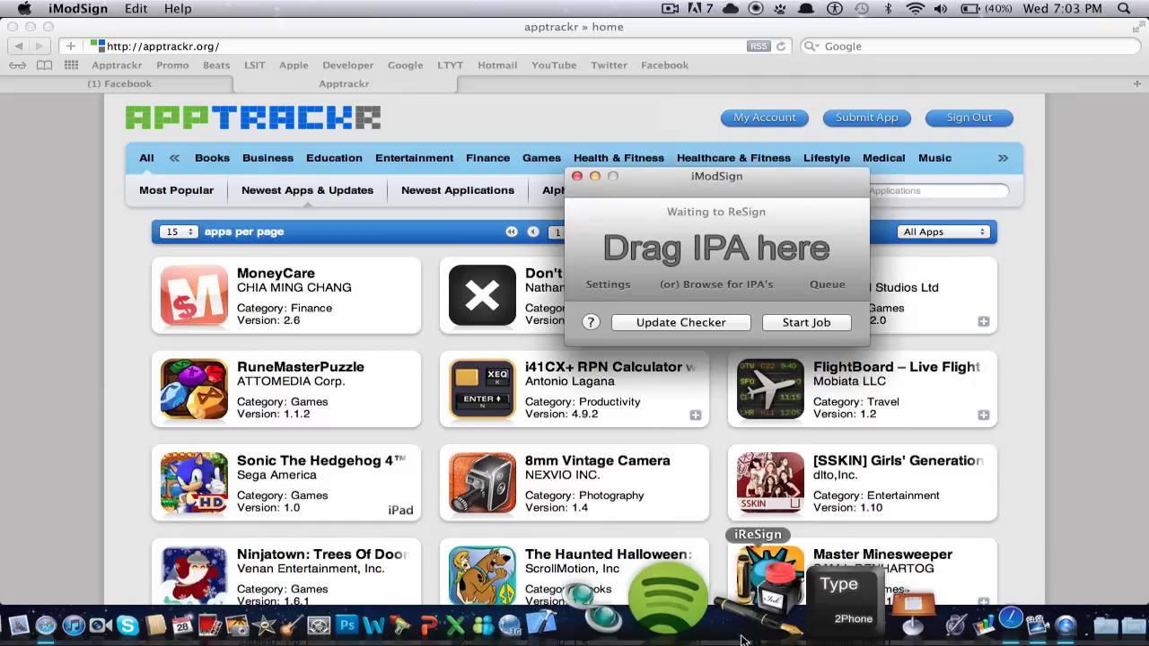
click(727, 619)
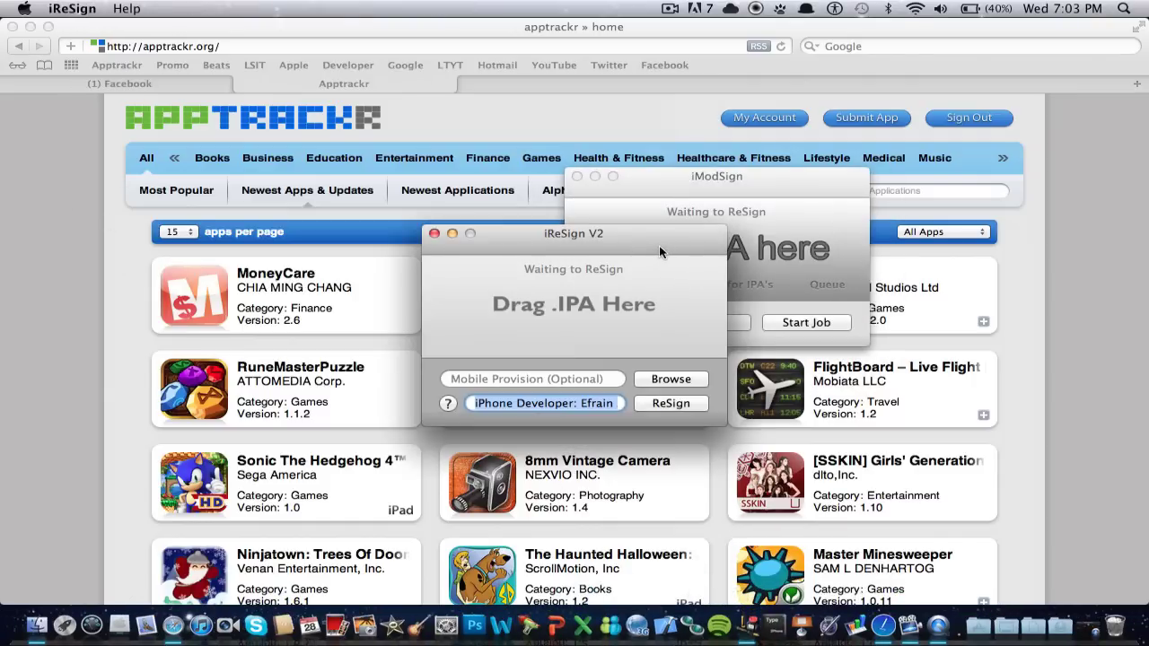
drag(659, 245, 347, 186)
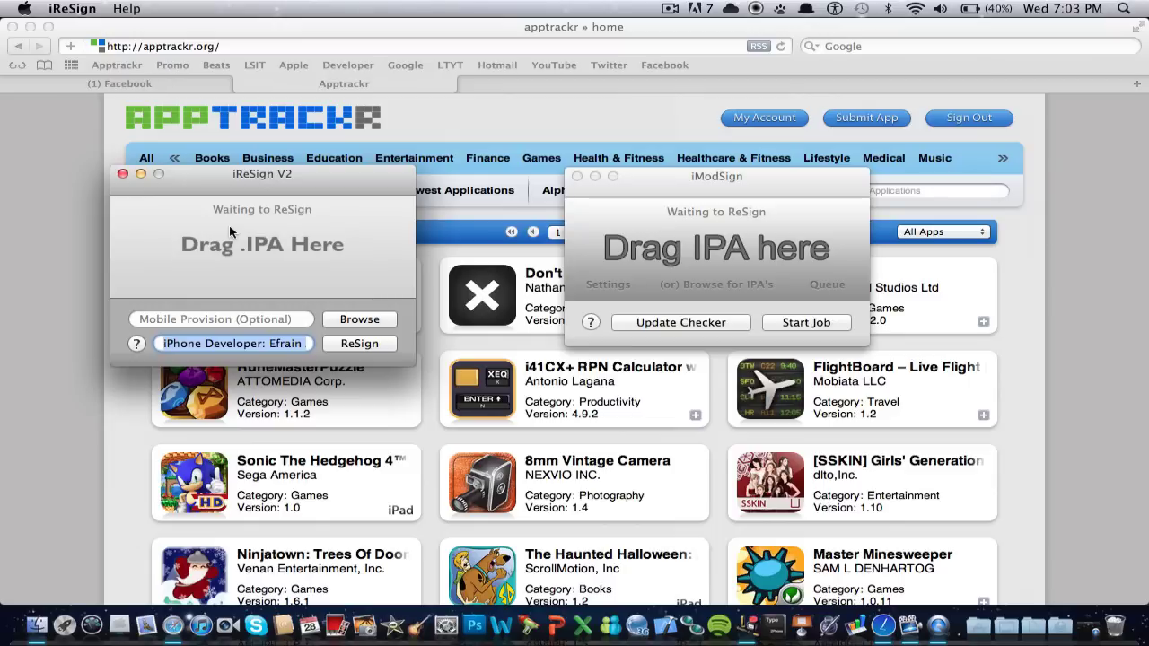
click(758, 206)
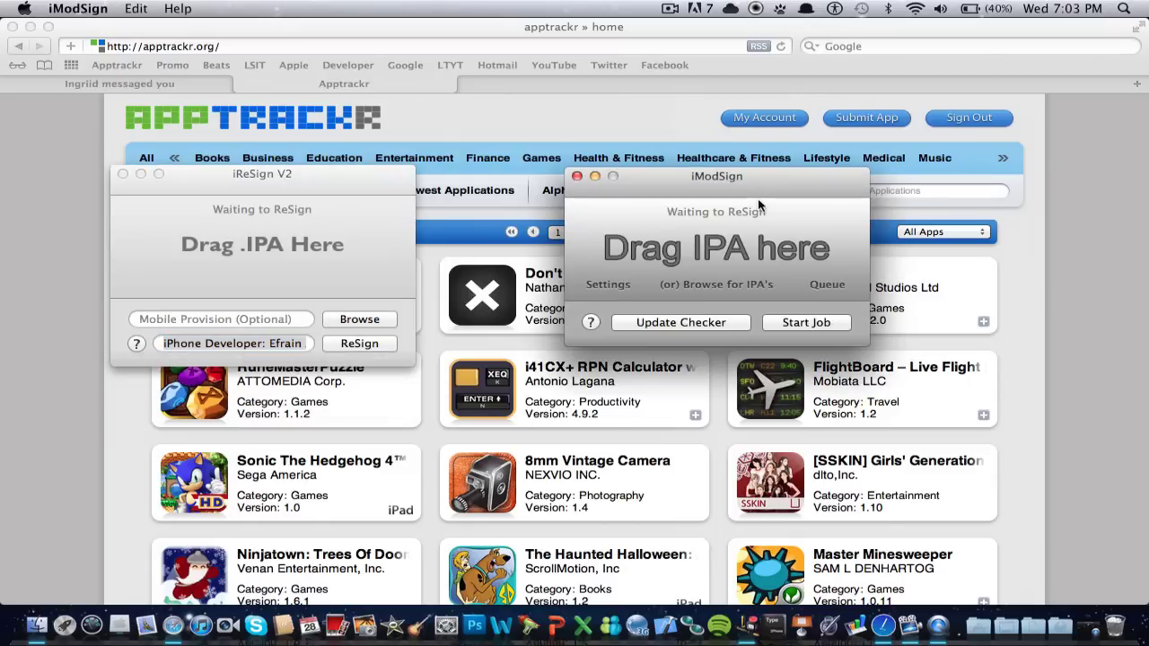
Step: Show iModSign's preferences, switch Open Resigned IPA Automatically off and back on, and dismiss its notice
click(610, 284)
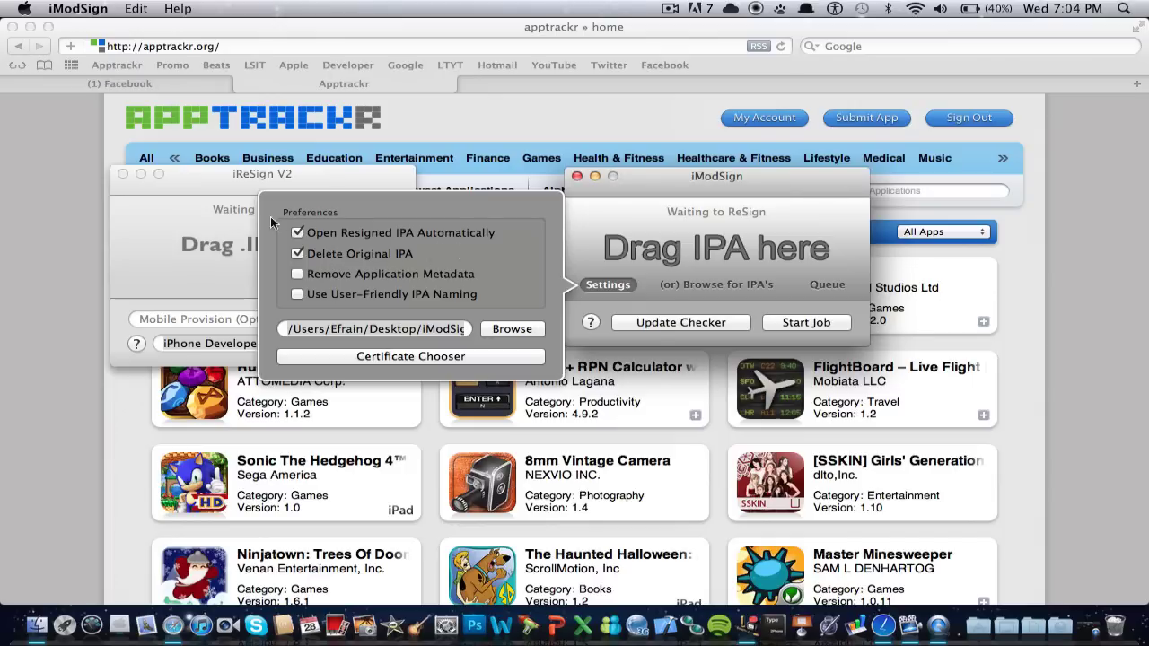
click(327, 237)
click(327, 237)
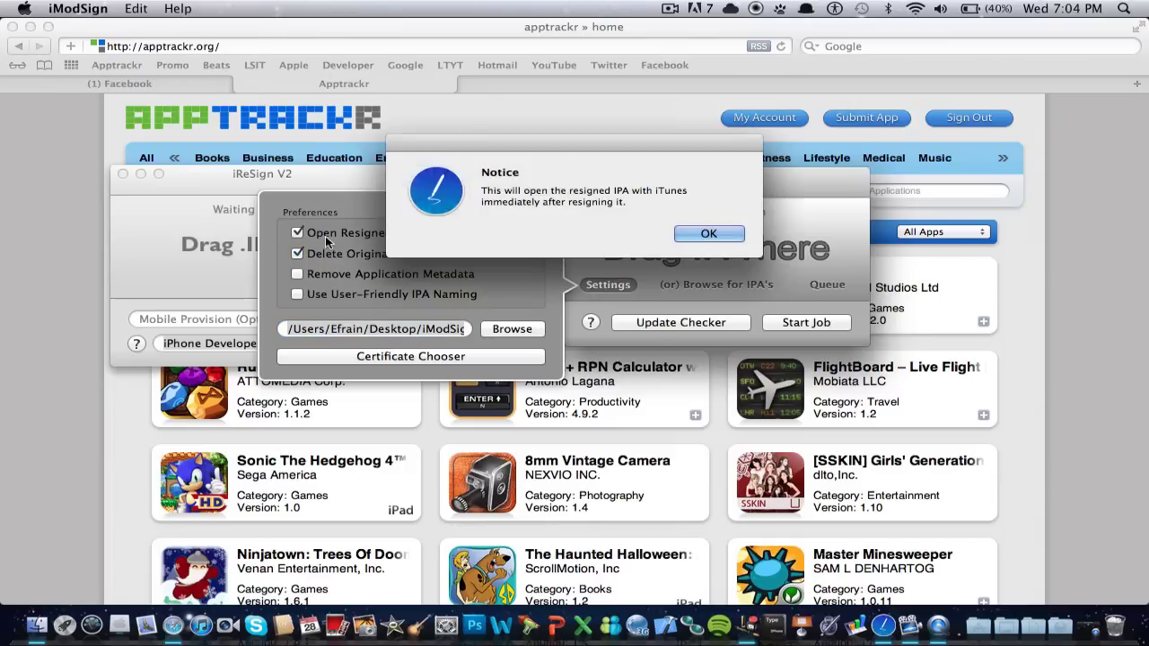
click(710, 234)
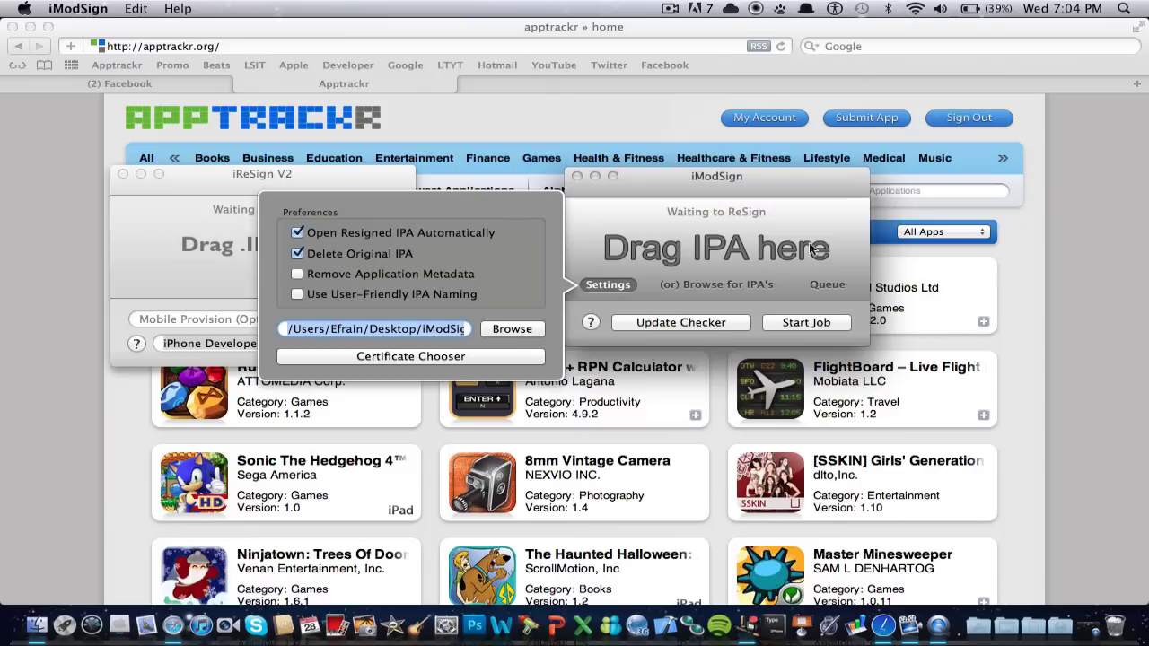
Step: Check iModSign's queue and close iReSign V2, leaving only the main iModSign window with its side panes hidden
click(831, 281)
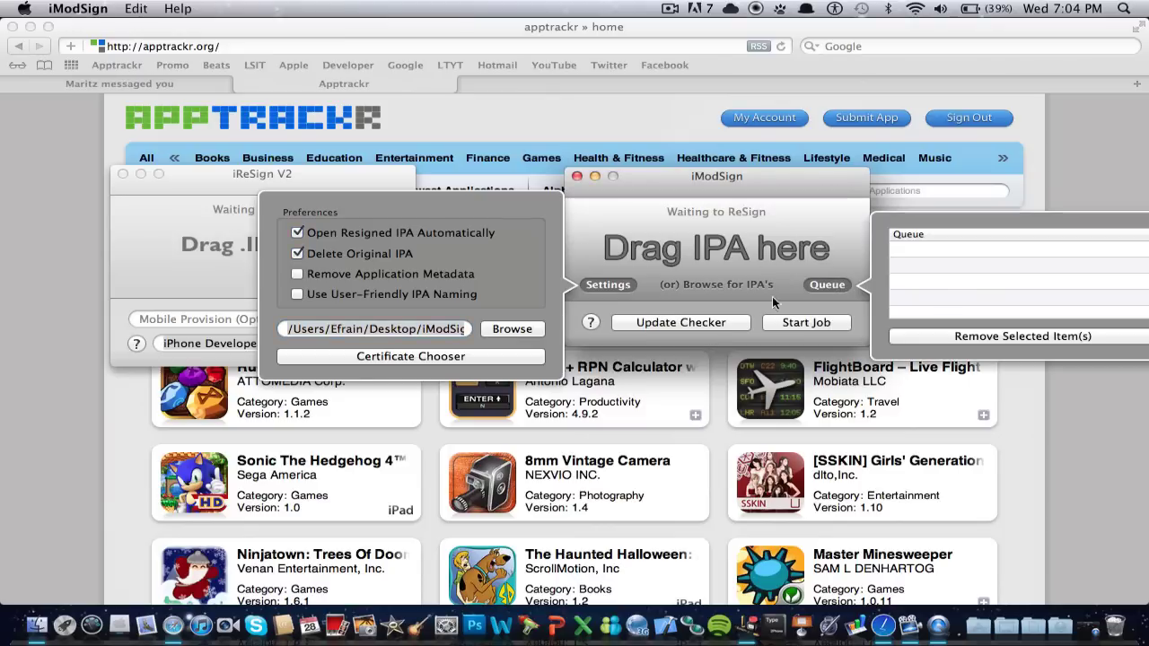
click(605, 285)
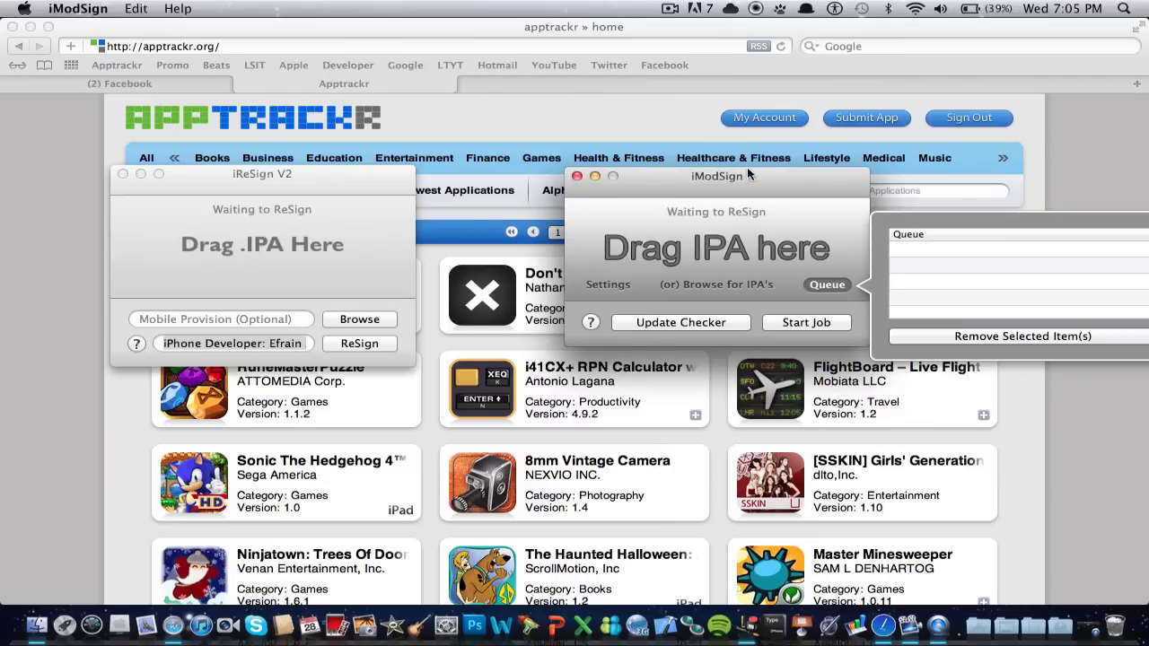
drag(709, 174, 588, 172)
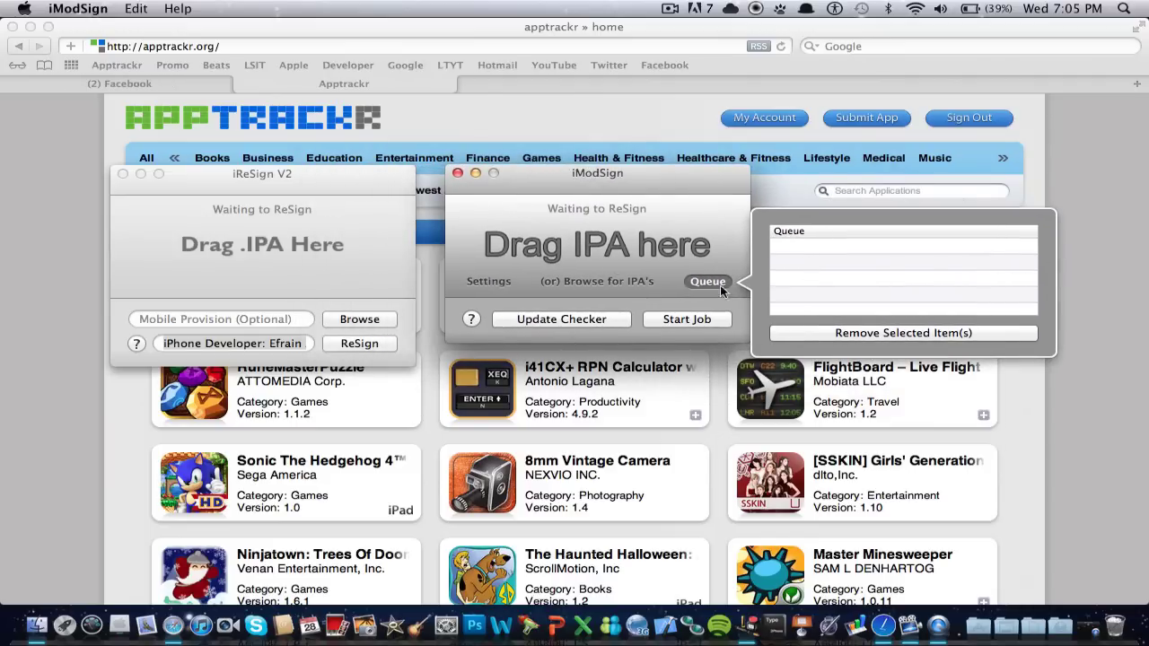
click(123, 174)
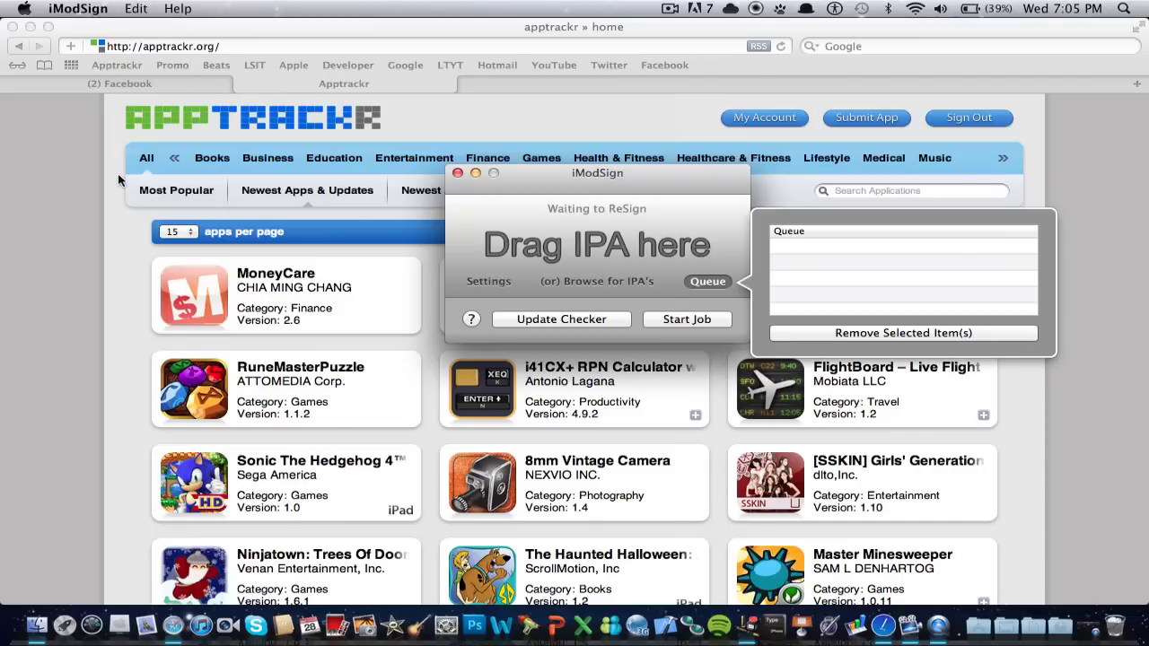
click(854, 254)
click(693, 278)
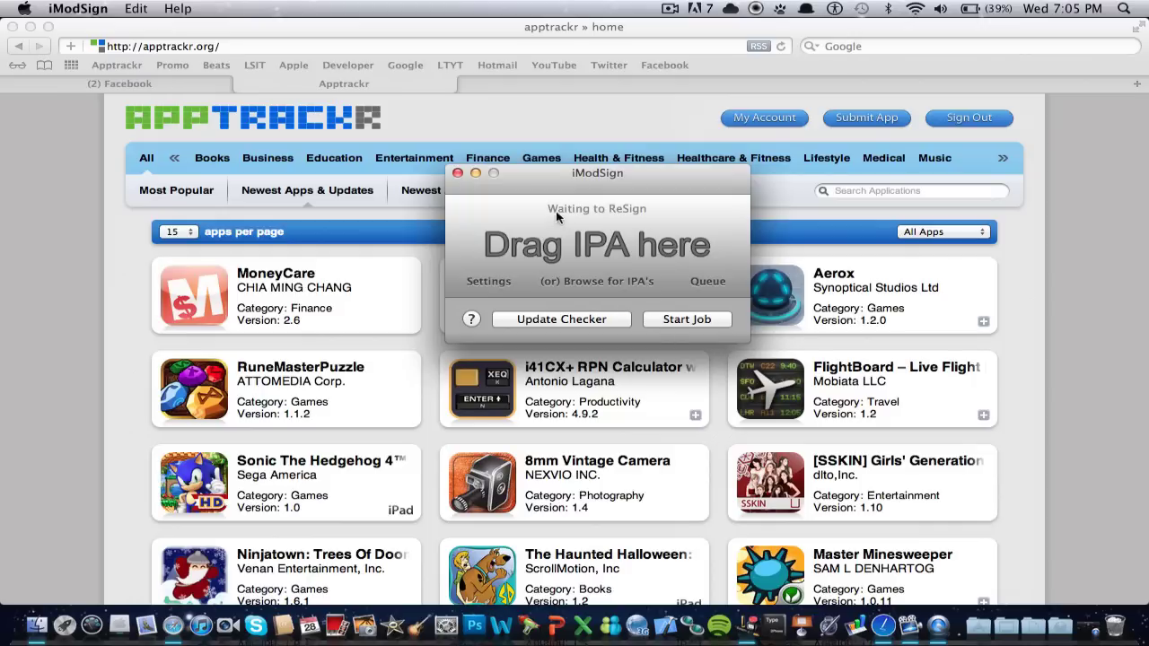
Step: Look at iModSign's two IPA browsing options, single file and whole folder, cancelling each file selection
click(624, 286)
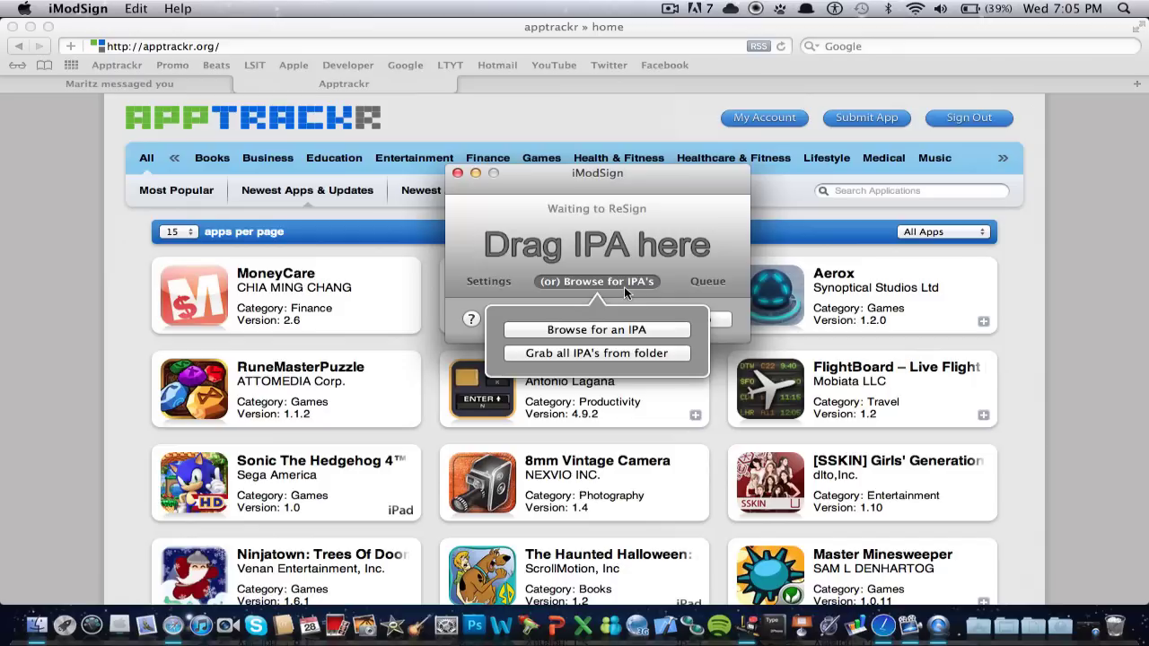
click(584, 331)
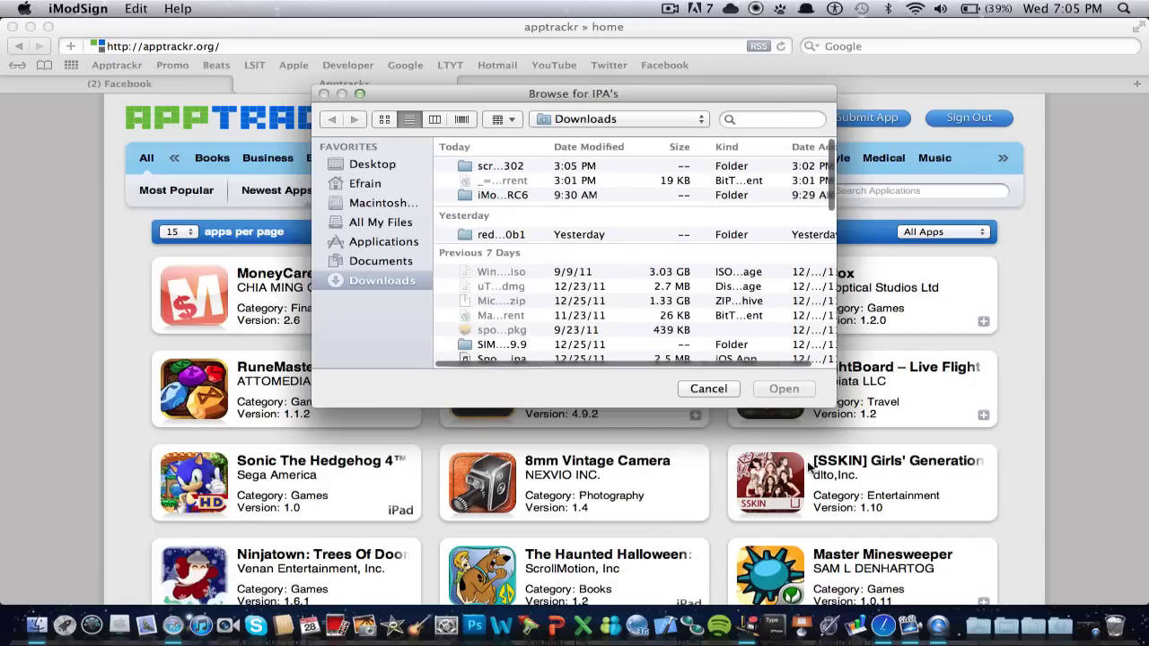
click(697, 389)
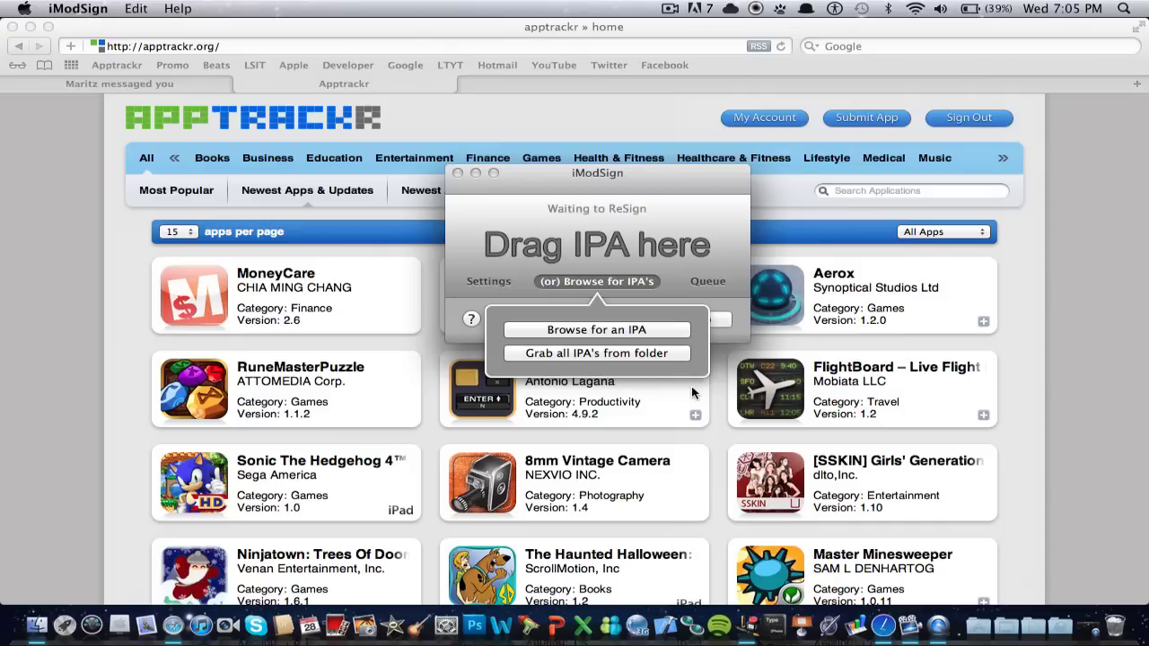
click(633, 353)
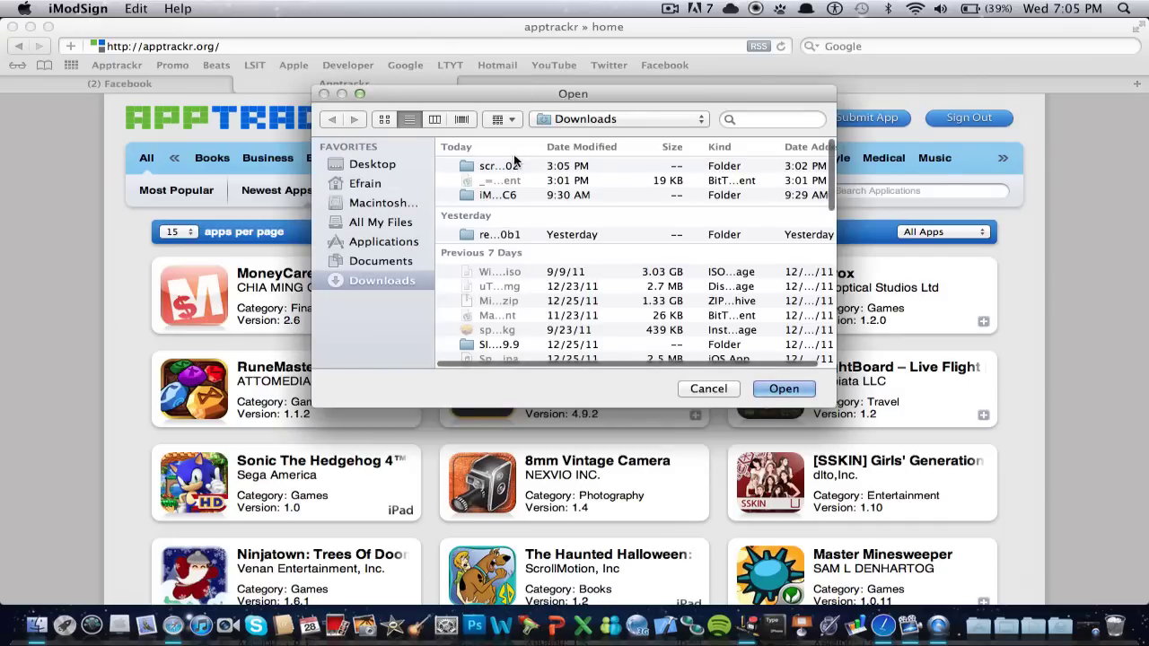
click(697, 393)
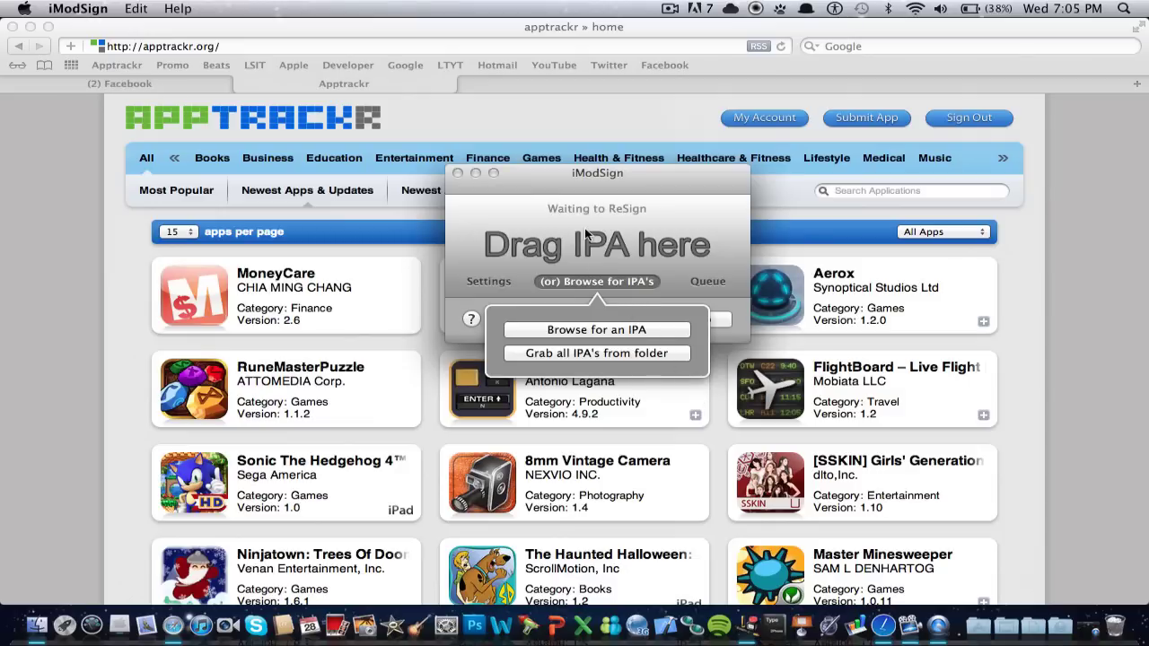
Step: Switch to Safari and look through the newest and the Most Popular apps on apptrackr
click(1087, 322)
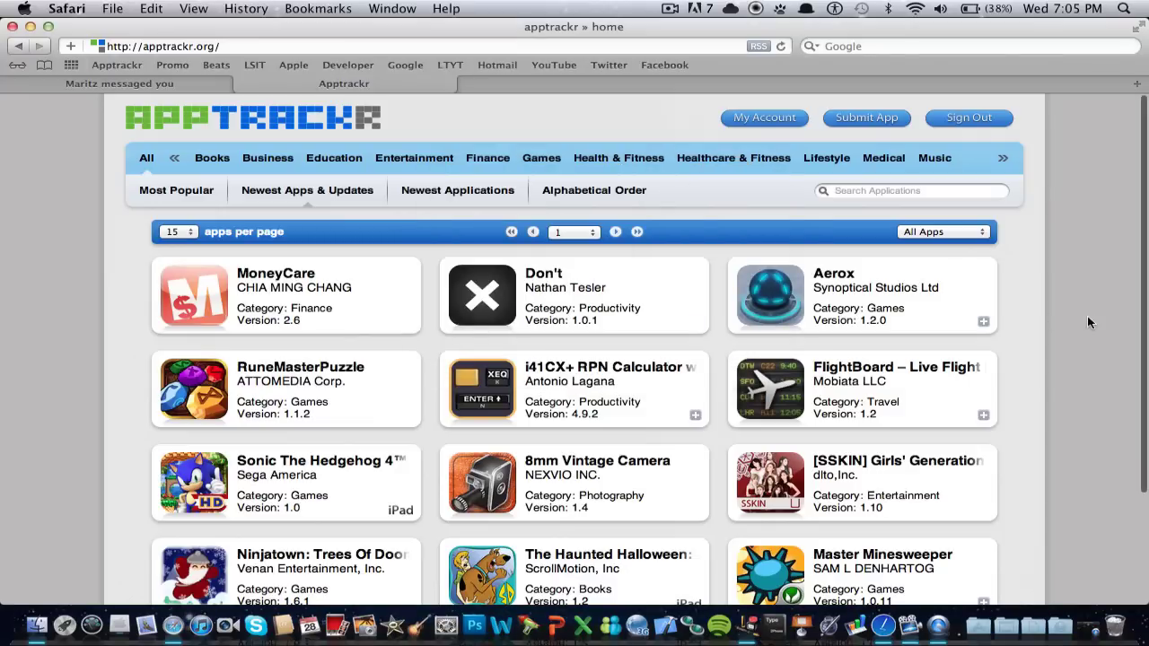
scroll(1088, 322, down, 5)
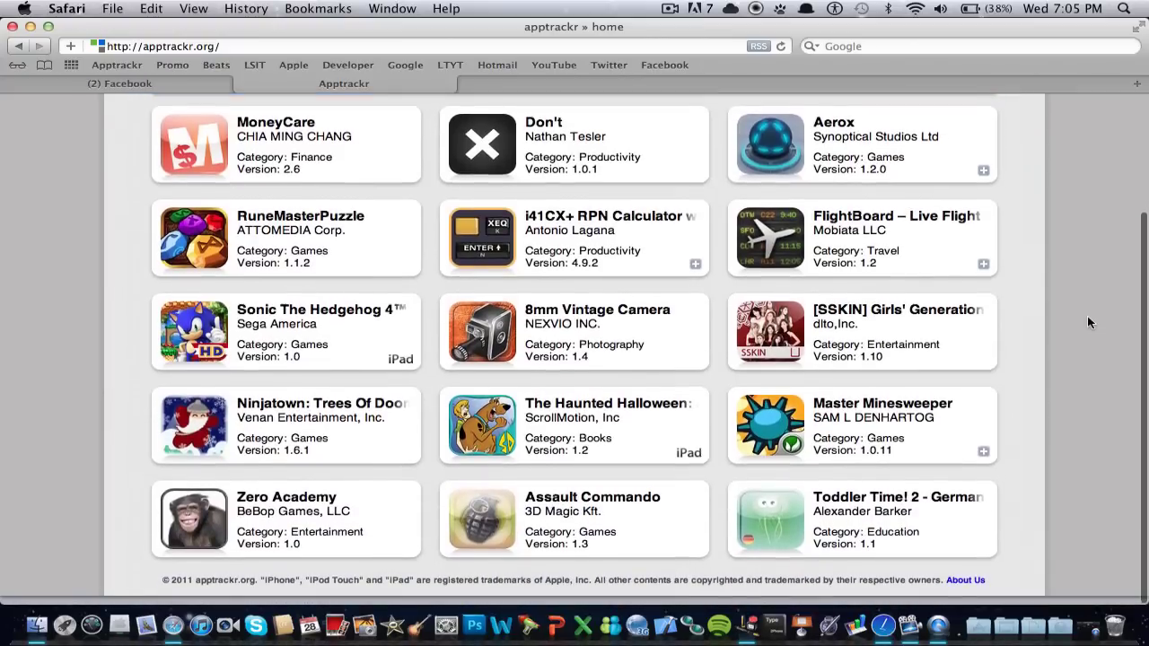
scroll(1087, 322, up, 5)
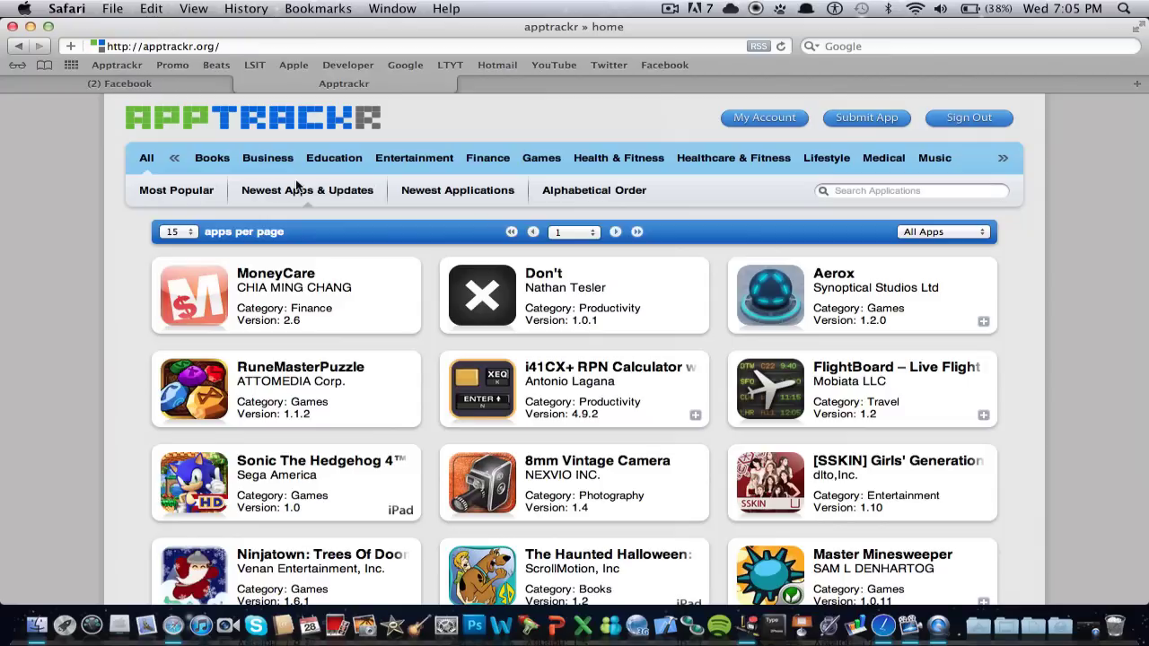
click(204, 191)
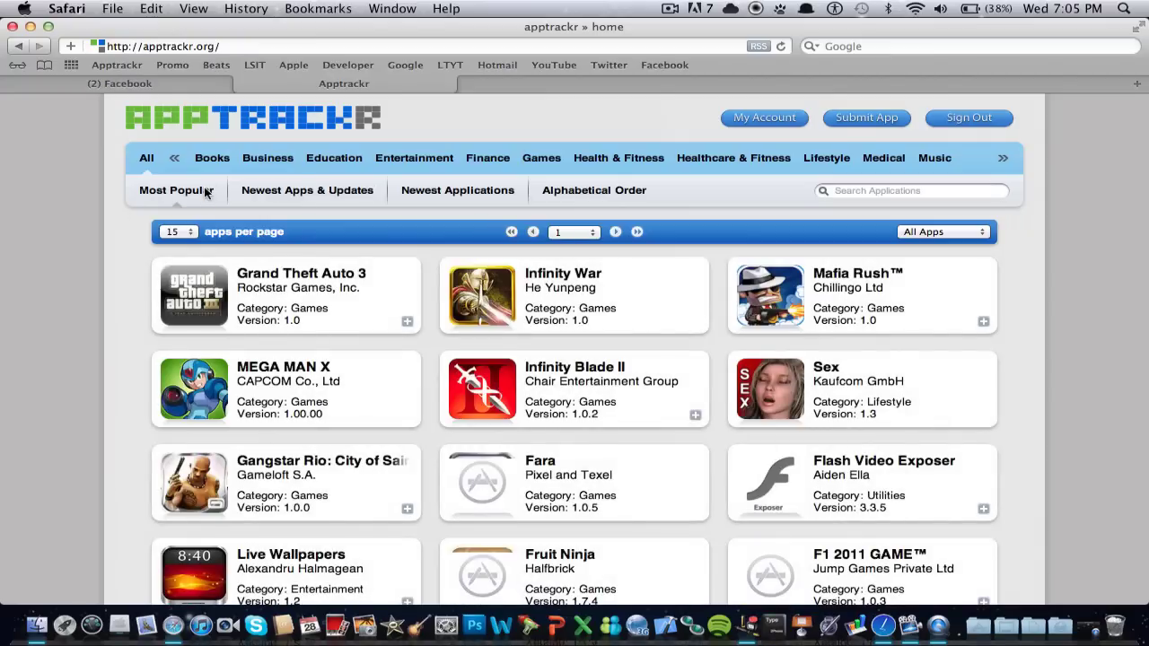
scroll(140, 331, down, 3)
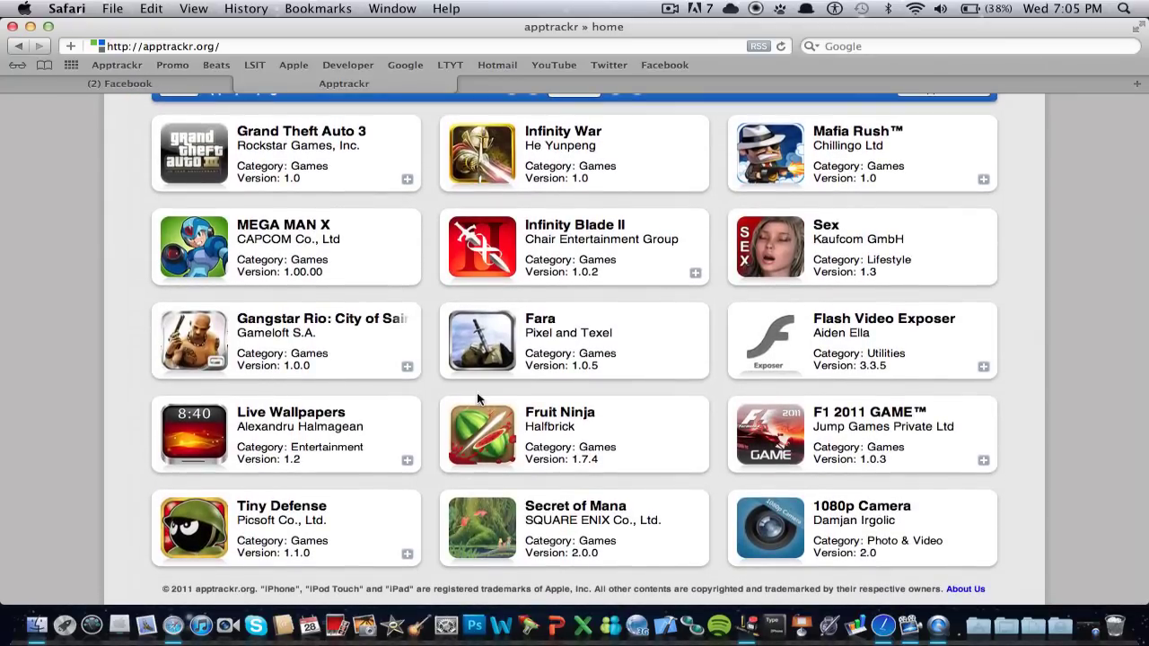
scroll(477, 392, up, 3)
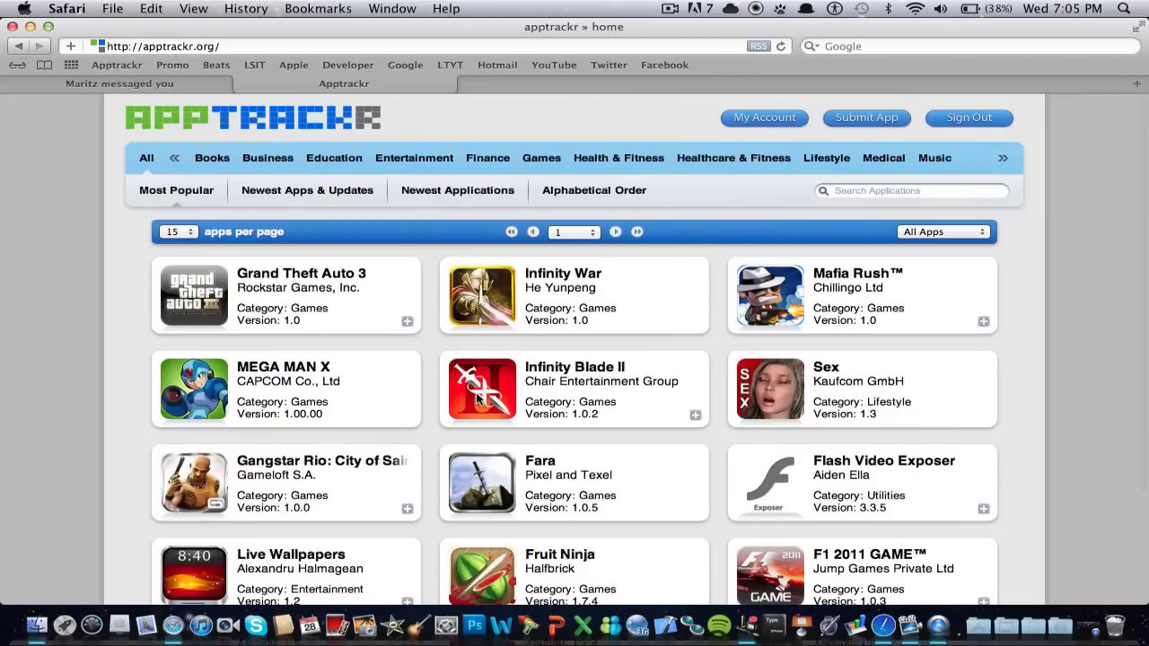
Step: Search apptrackr for "issh" and open the iSSH - SSH / VNC Console page at its version 5.1.0 download links
click(887, 191)
text(issh)
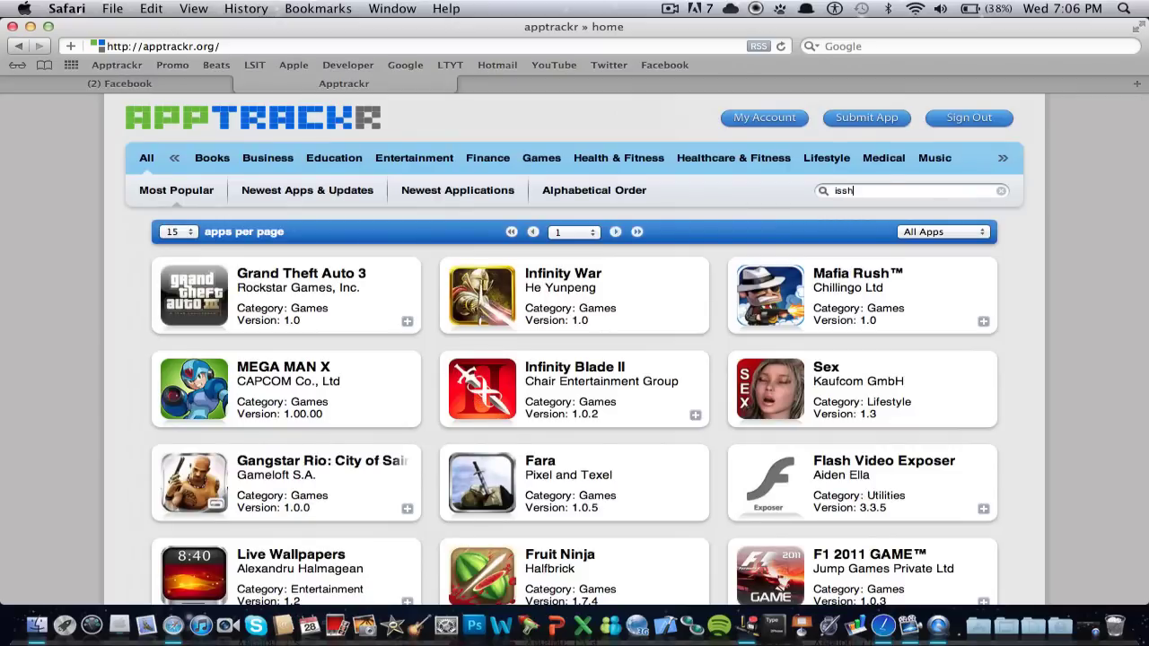
key(Return)
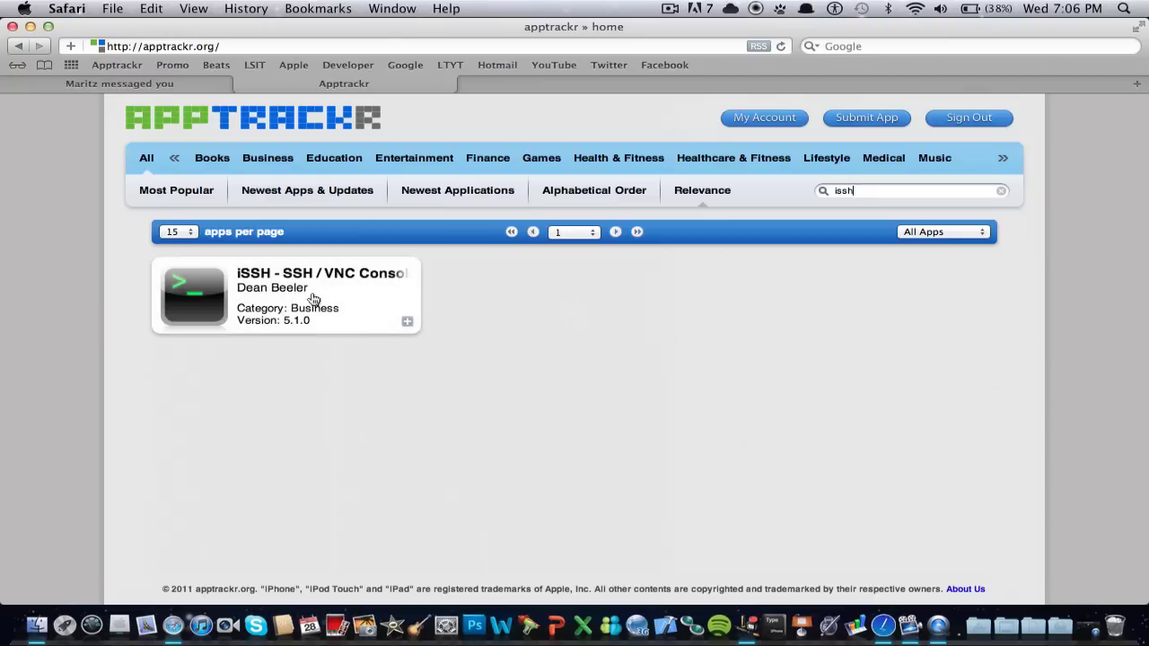
click(313, 299)
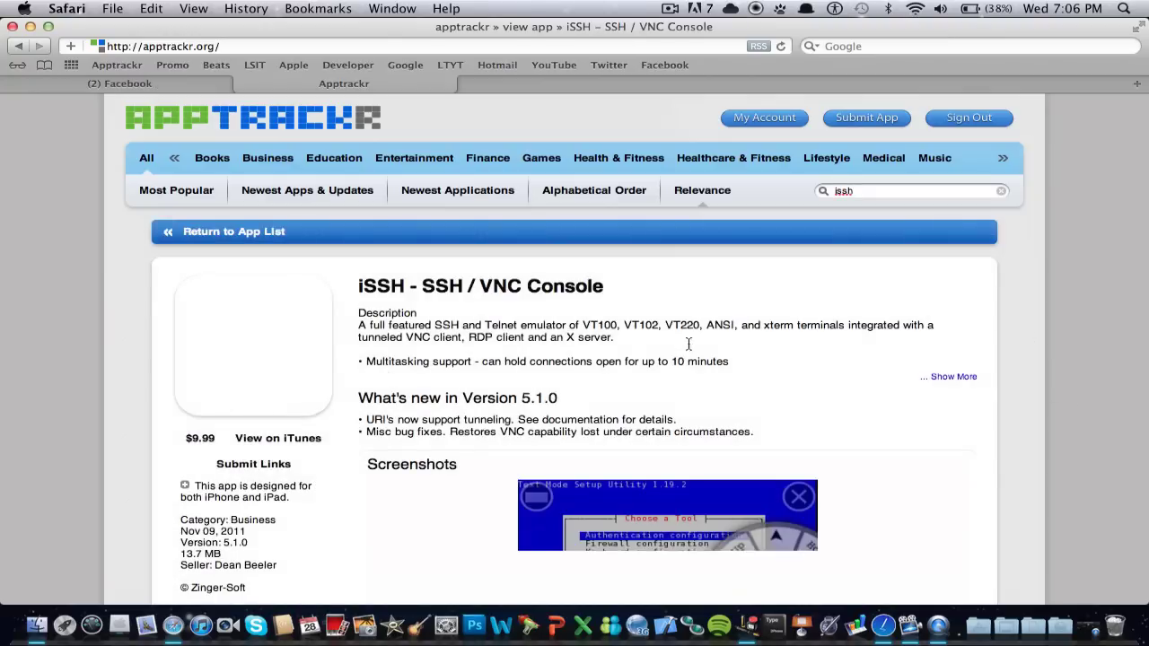
scroll(869, 373, down, 5)
scroll(870, 373, down, 5)
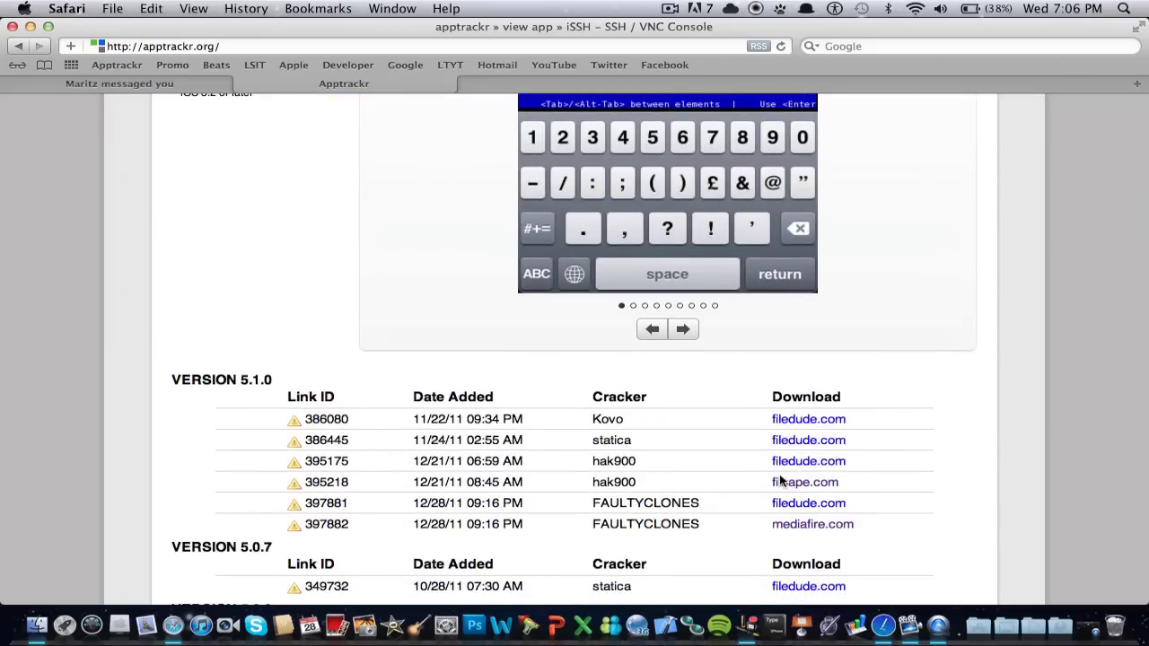
Step: Open the fileape.com download link for iSSH version 5.1.0 and submit the two CAPTCHA words
click(783, 481)
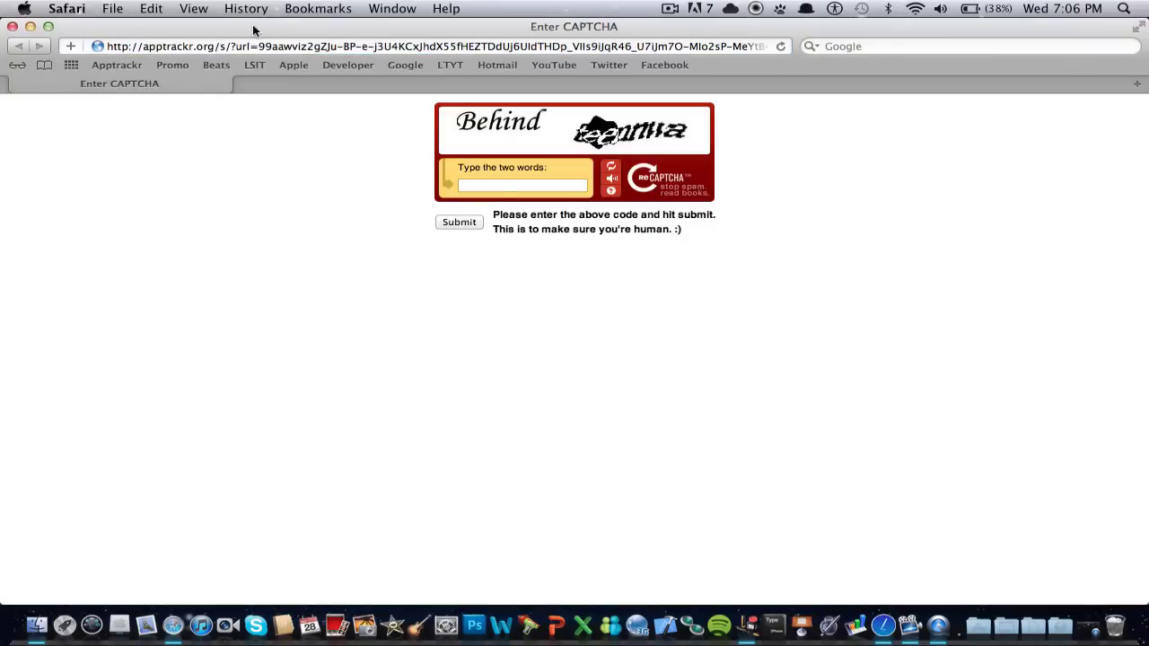
click(508, 185)
text(beh)
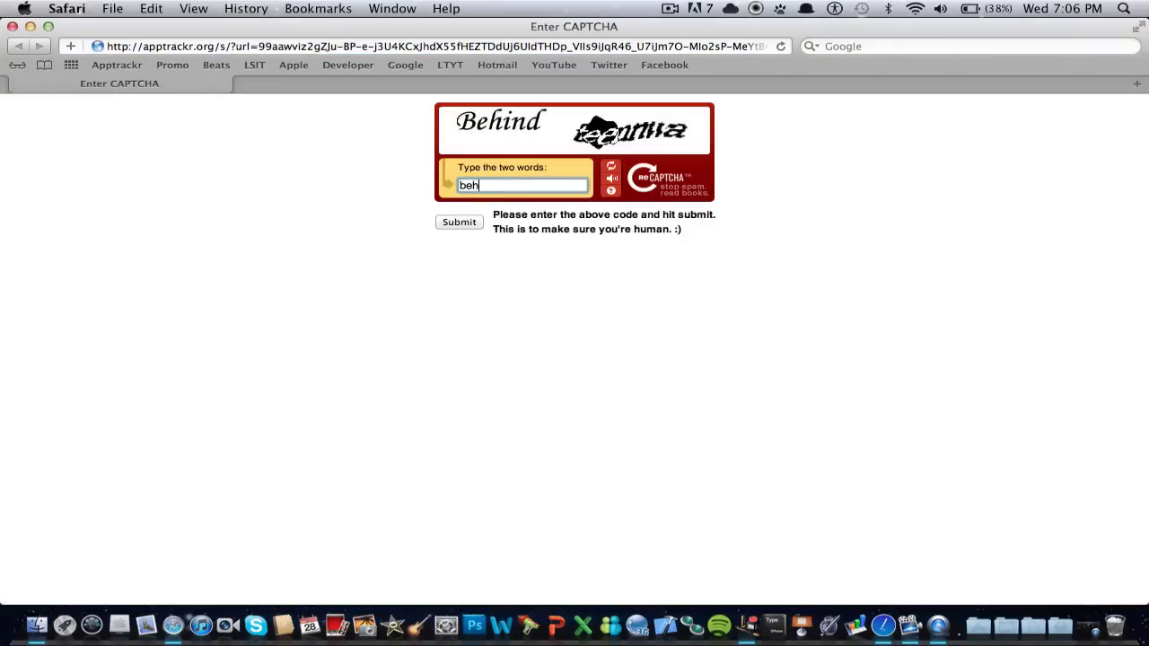
text(ind )
text(teen)
text(mua)
key(Return)
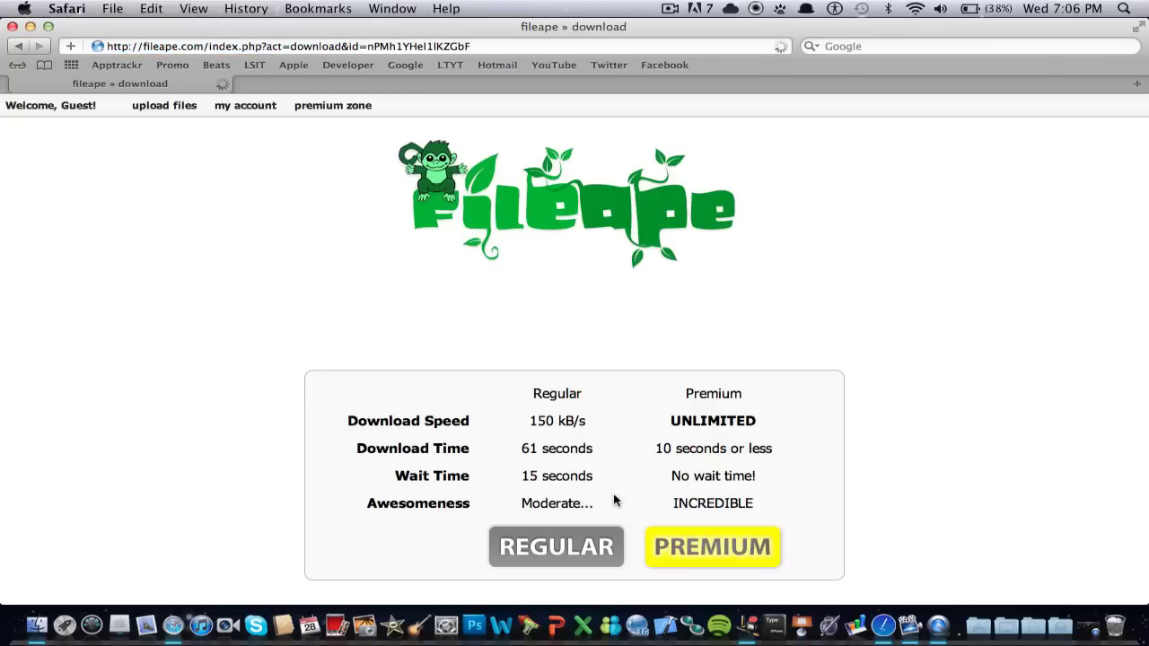
Step: Start the regular fileape download of the iSSH IPA, close the fileape window, and show the download's progress
click(556, 544)
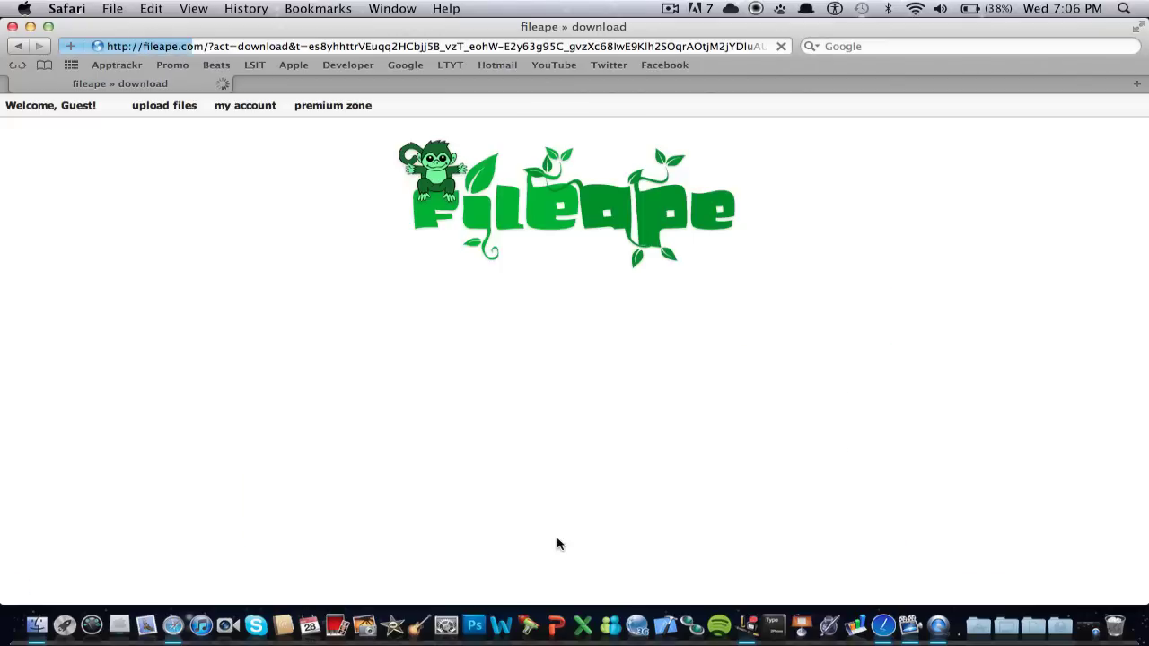
click(528, 390)
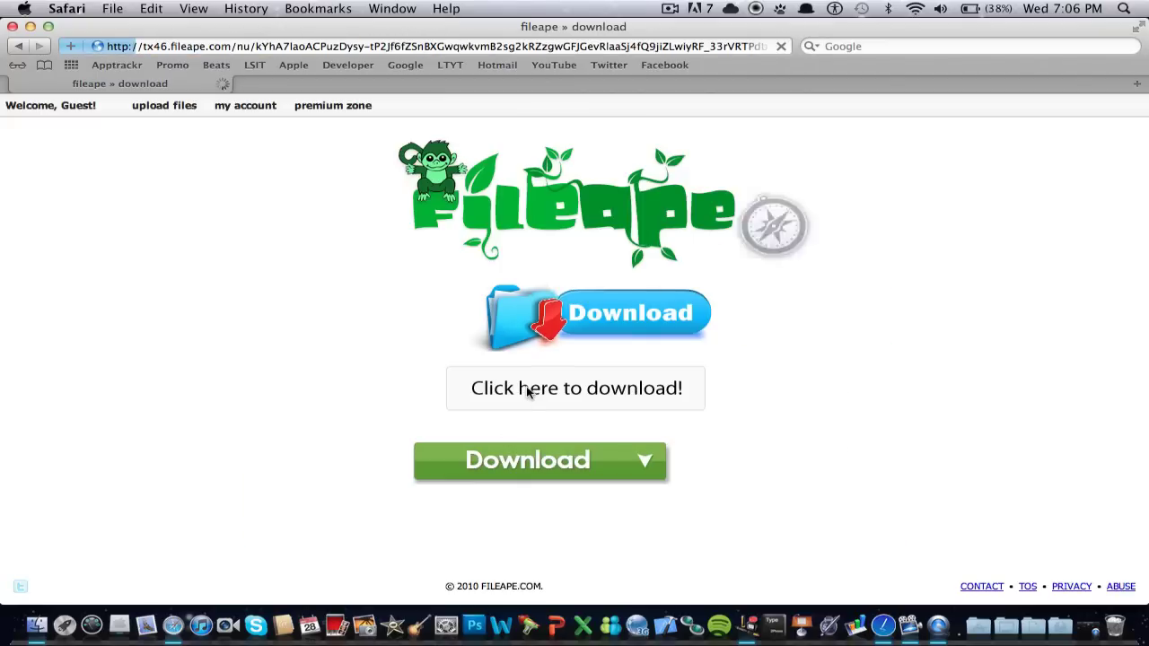
click(12, 27)
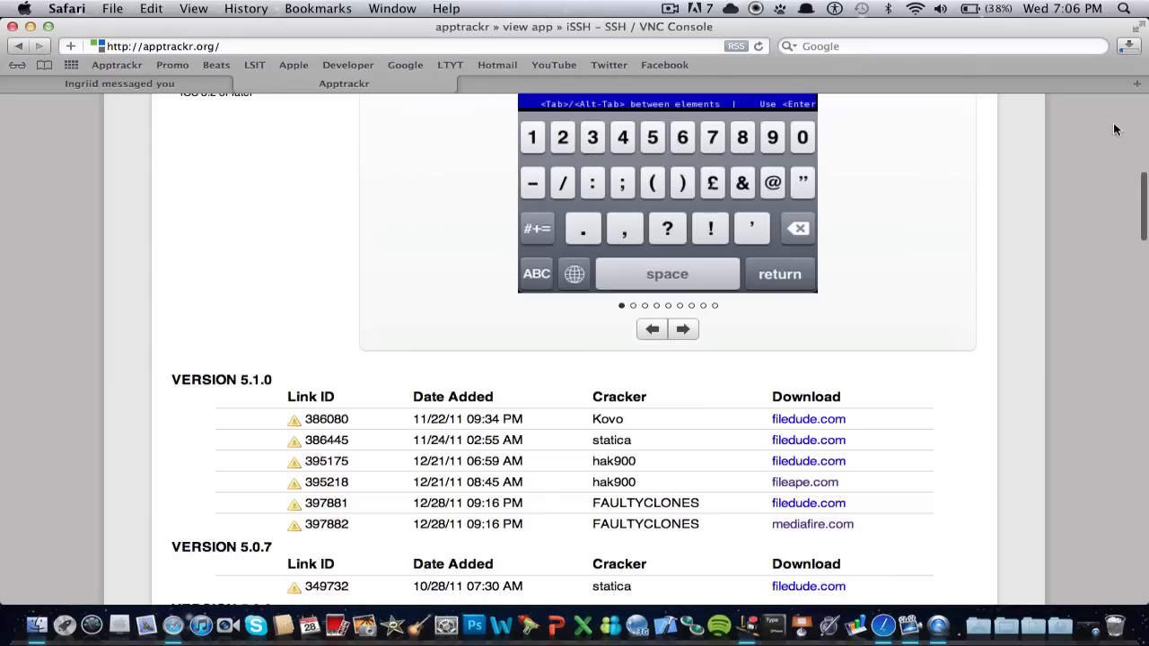
click(1129, 48)
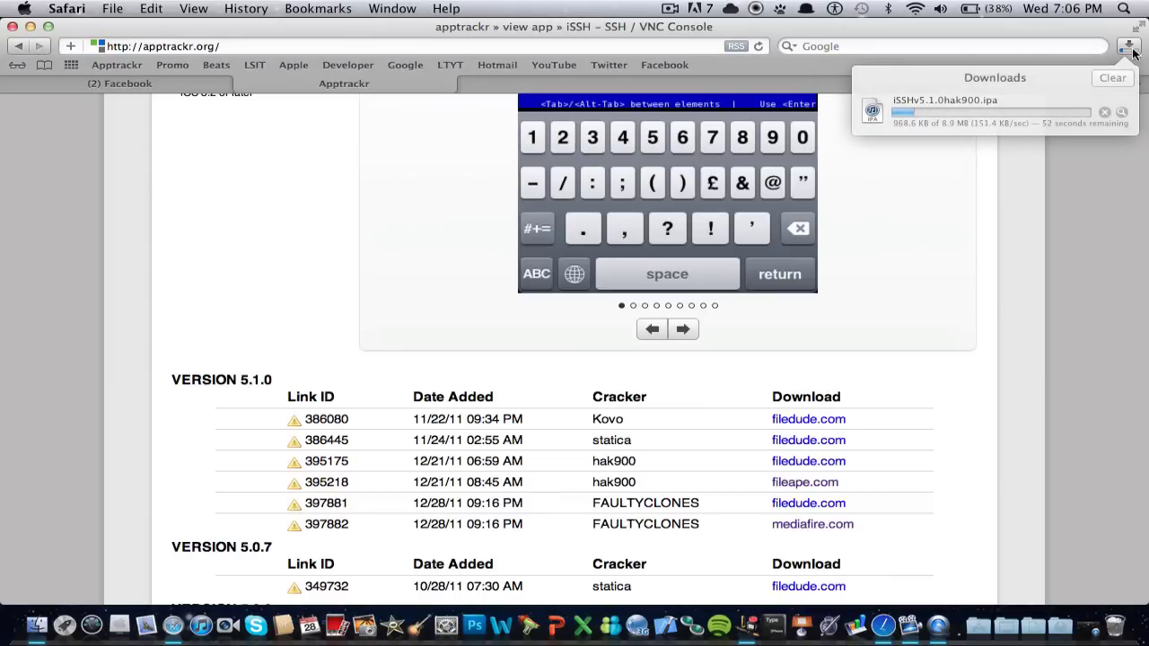
Step: Open the Downloads folder in Finder, look for the partially downloaded iSSH IPA, and close the window
click(1056, 637)
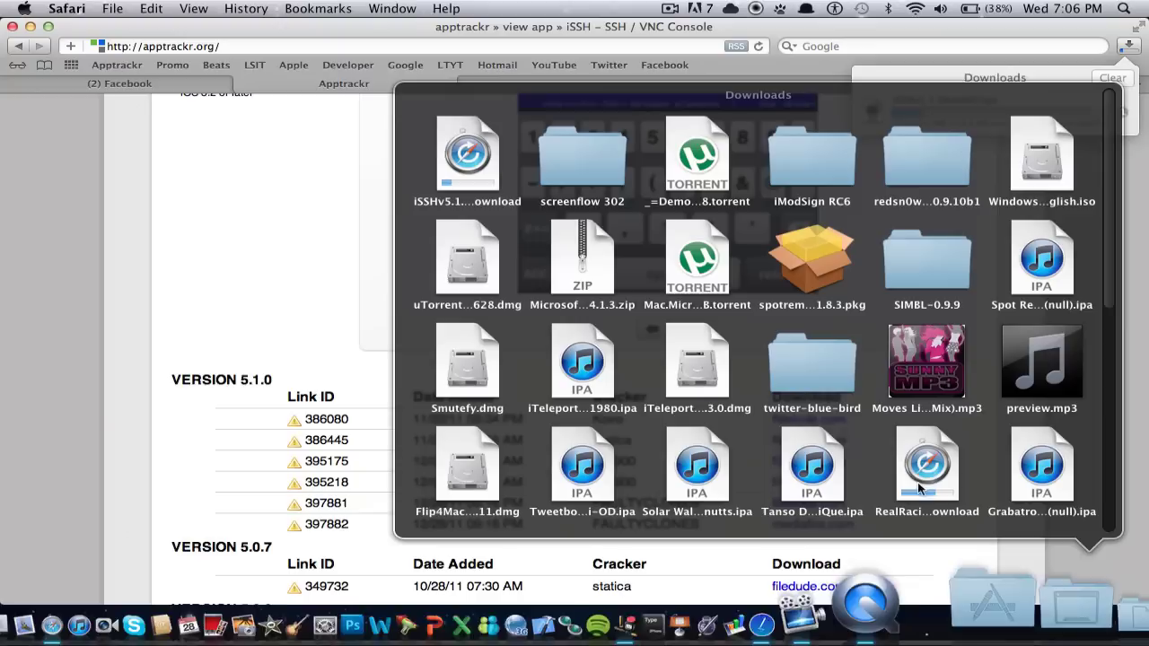
super+click(583, 164)
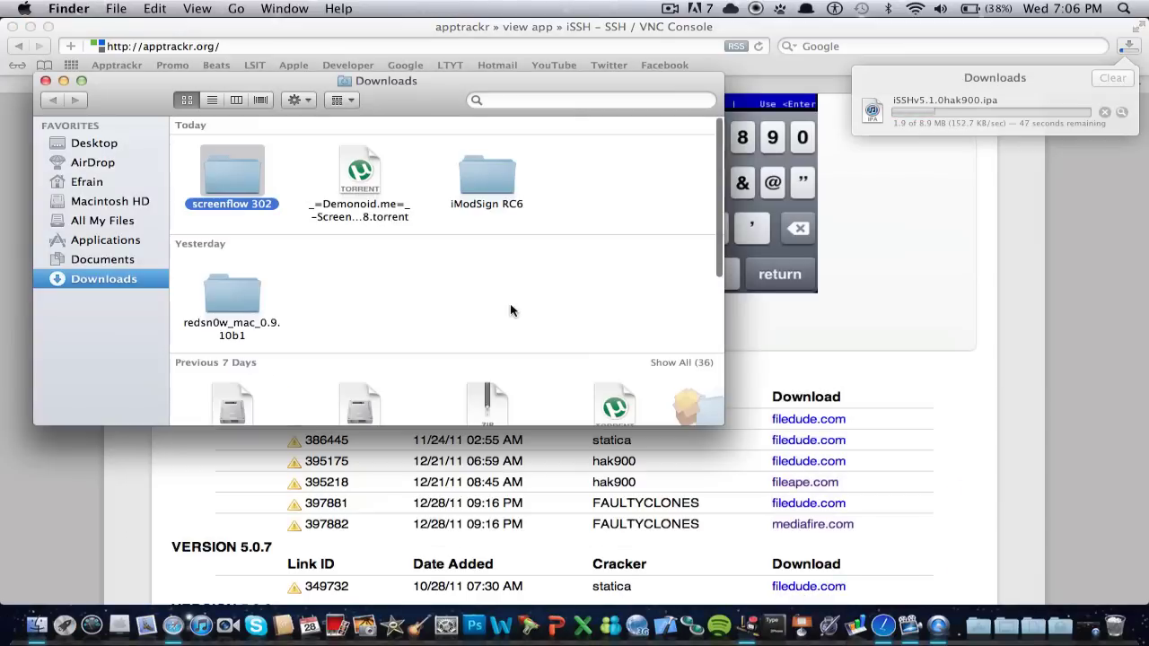
scroll(291, 162, down, 10)
scroll(292, 162, up, 10)
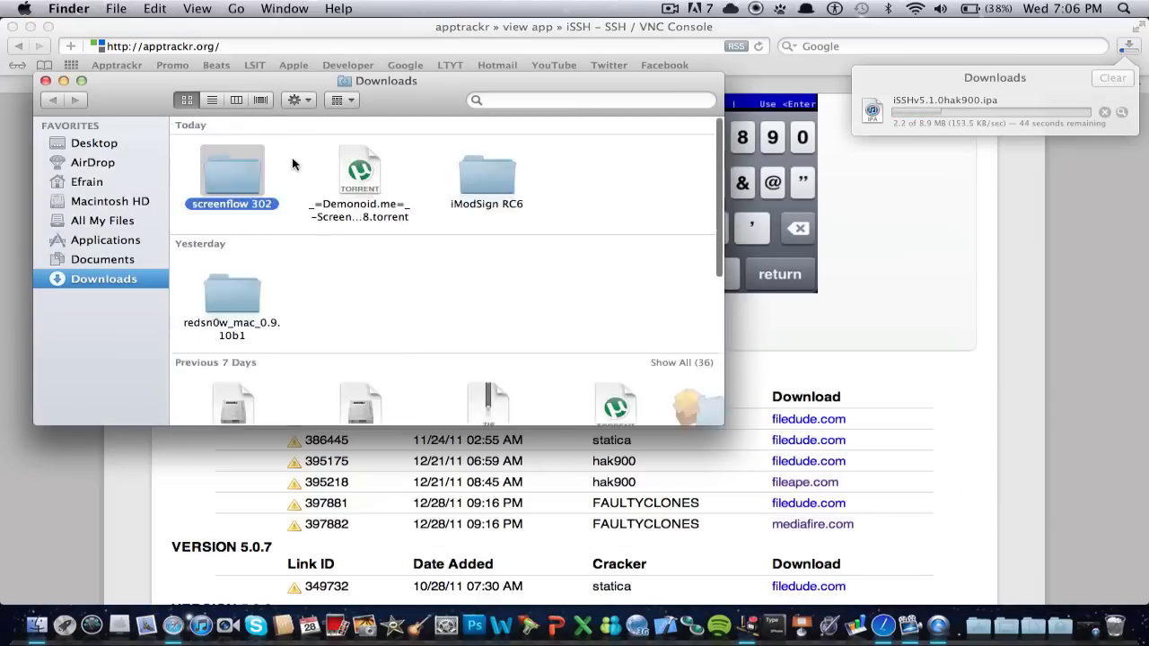
scroll(292, 163, down, 8)
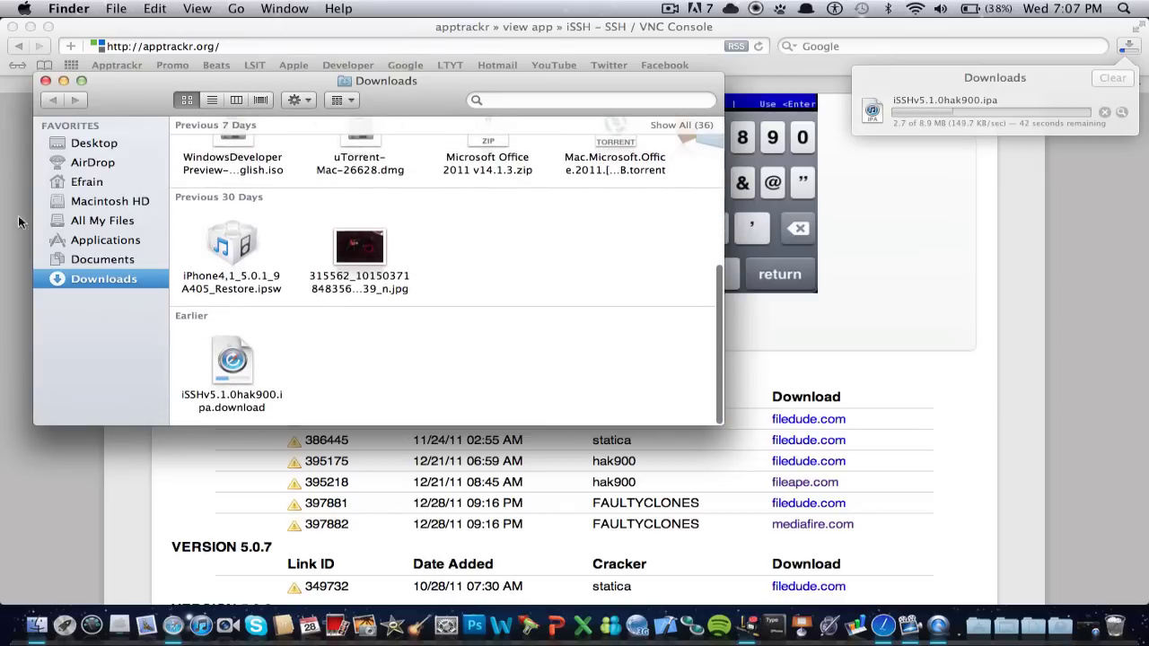
click(47, 80)
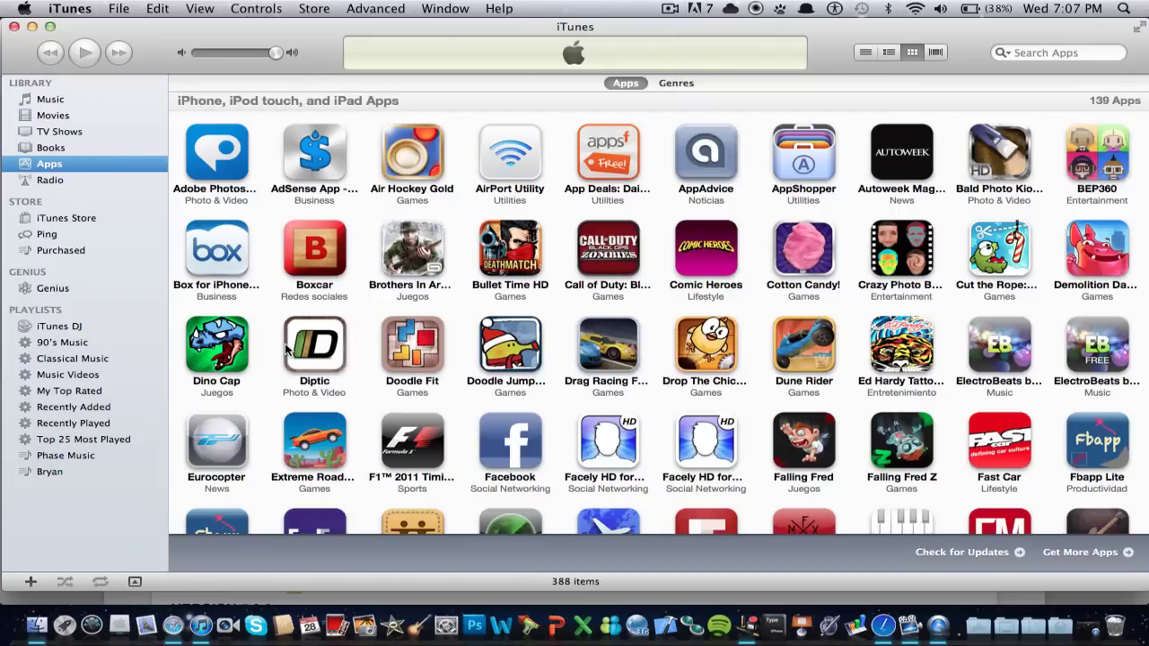
Step: Search the iTunes Apps library for "issh" and check both the Apps and Genres views
click(1058, 51)
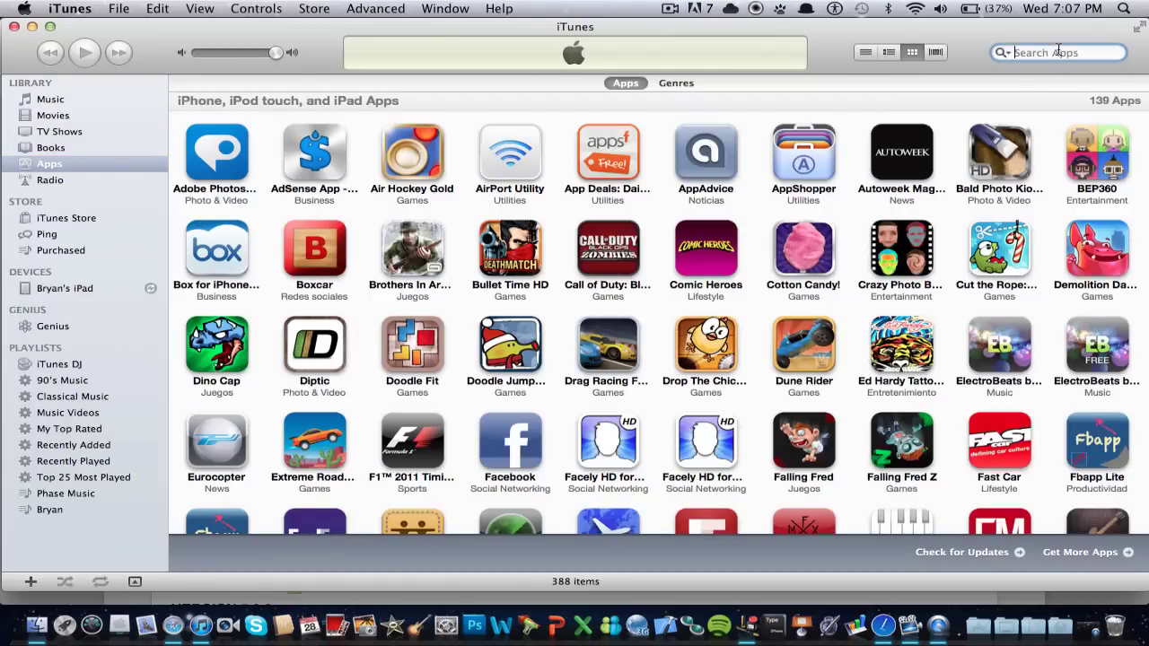
text(issh)
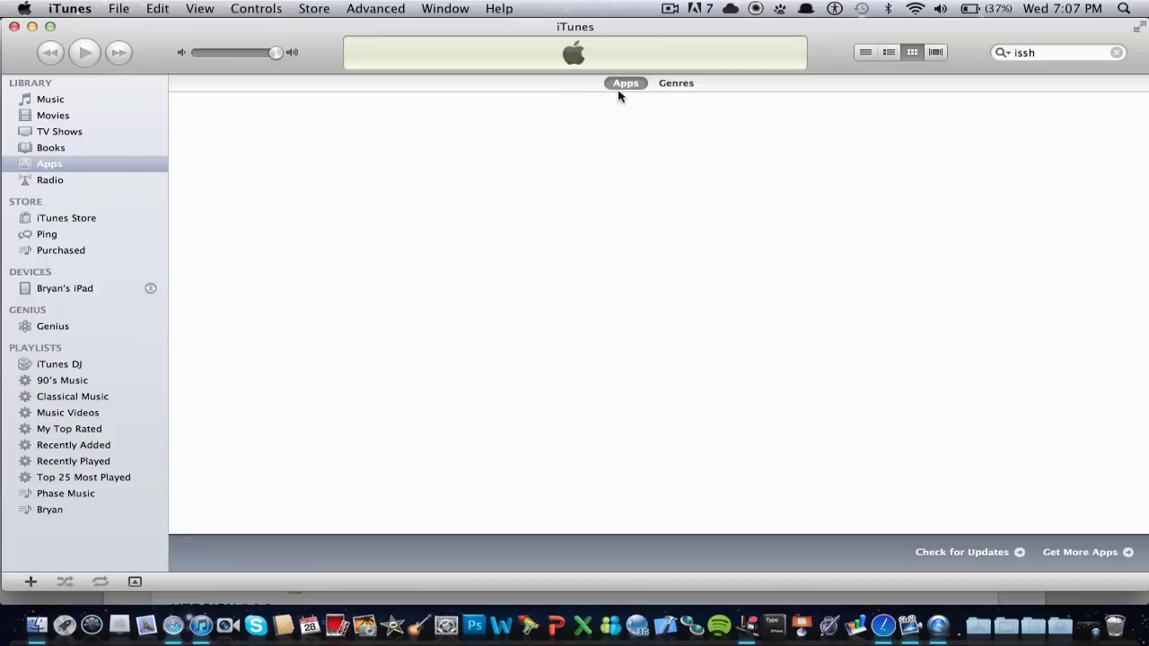
click(674, 85)
click(615, 85)
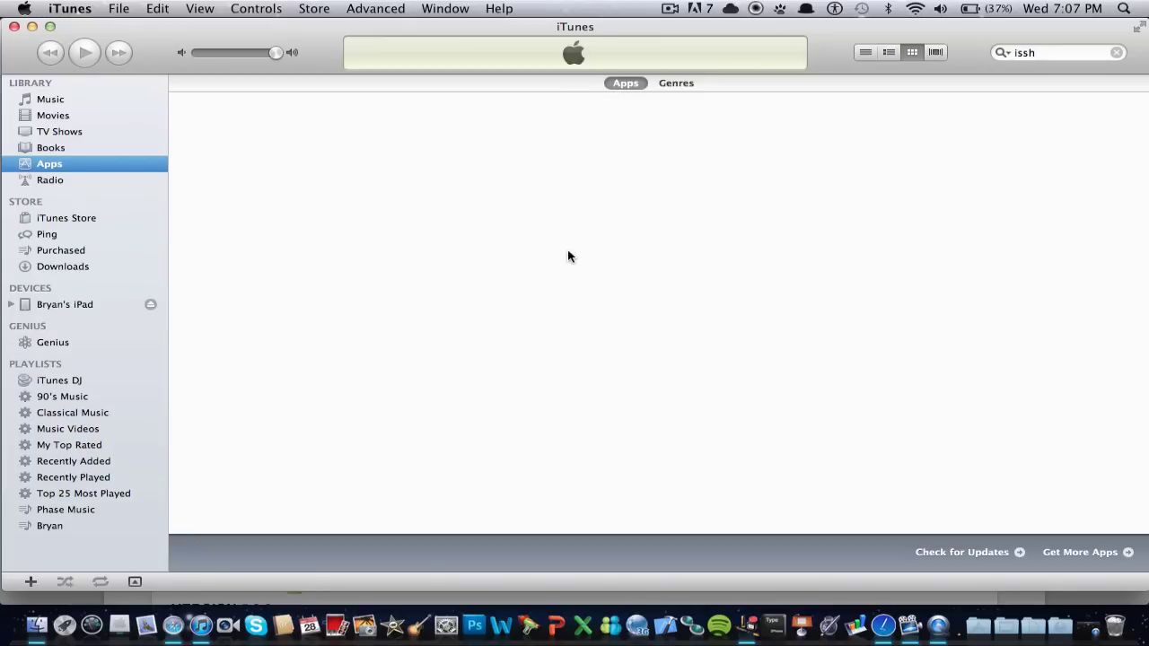
Step: Switch back to Safari and reveal the downloaded iSSHv5.1.0hak900.ipa in the Downloads folder
click(175, 633)
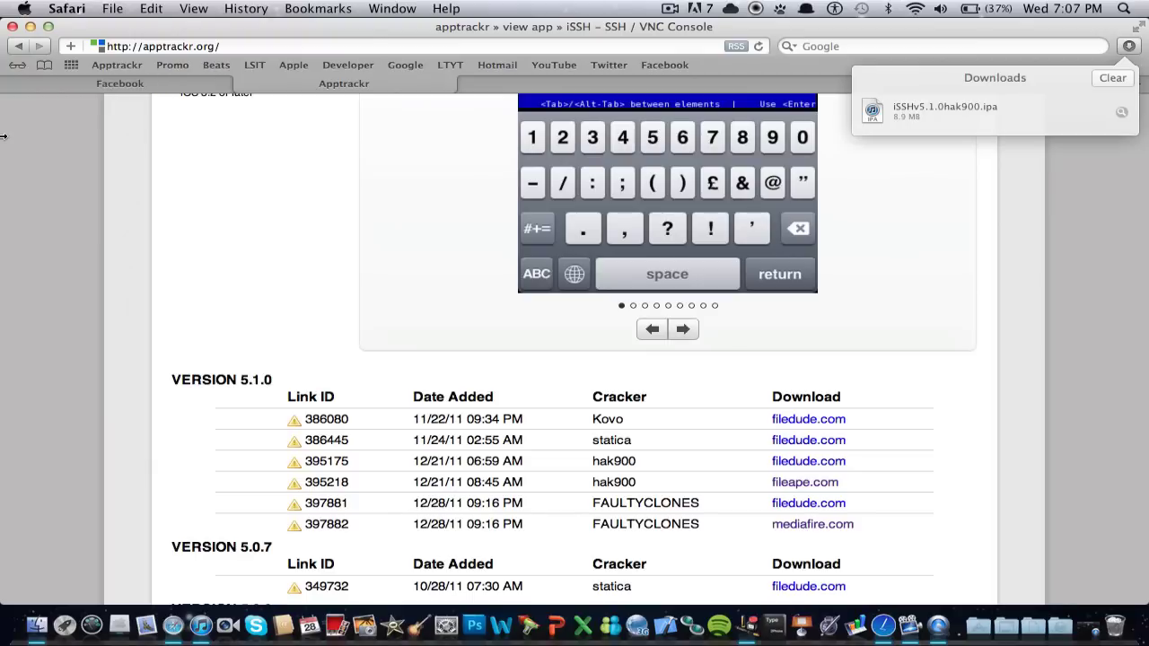
click(1121, 118)
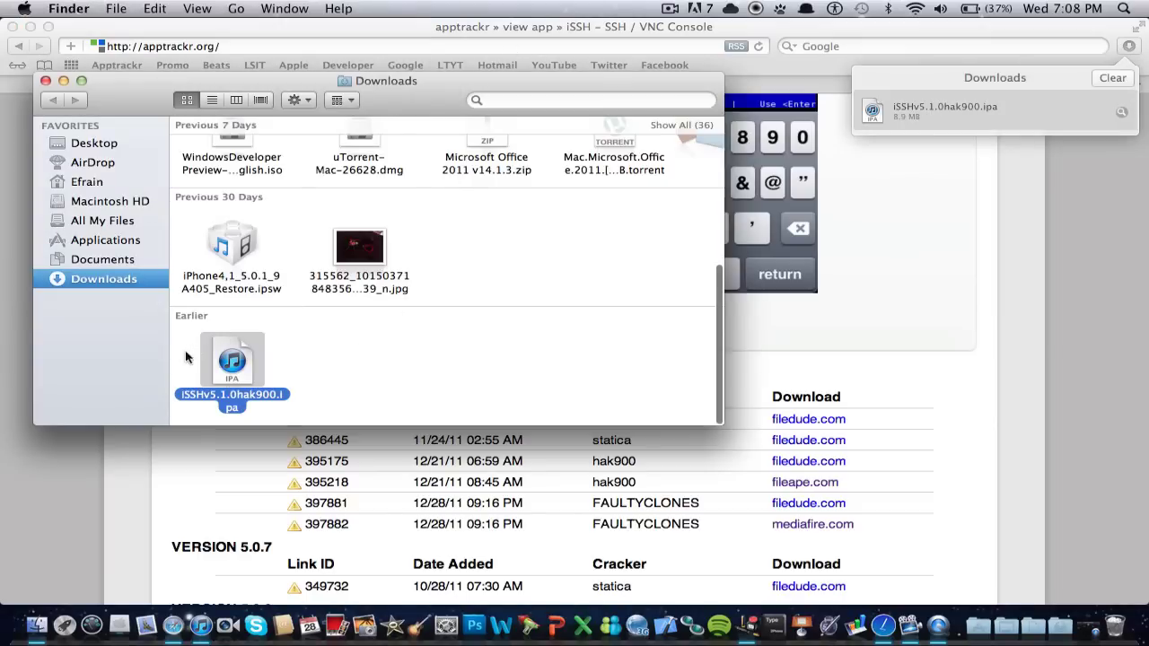
scroll(251, 368, up, 2)
scroll(251, 367, up, 3)
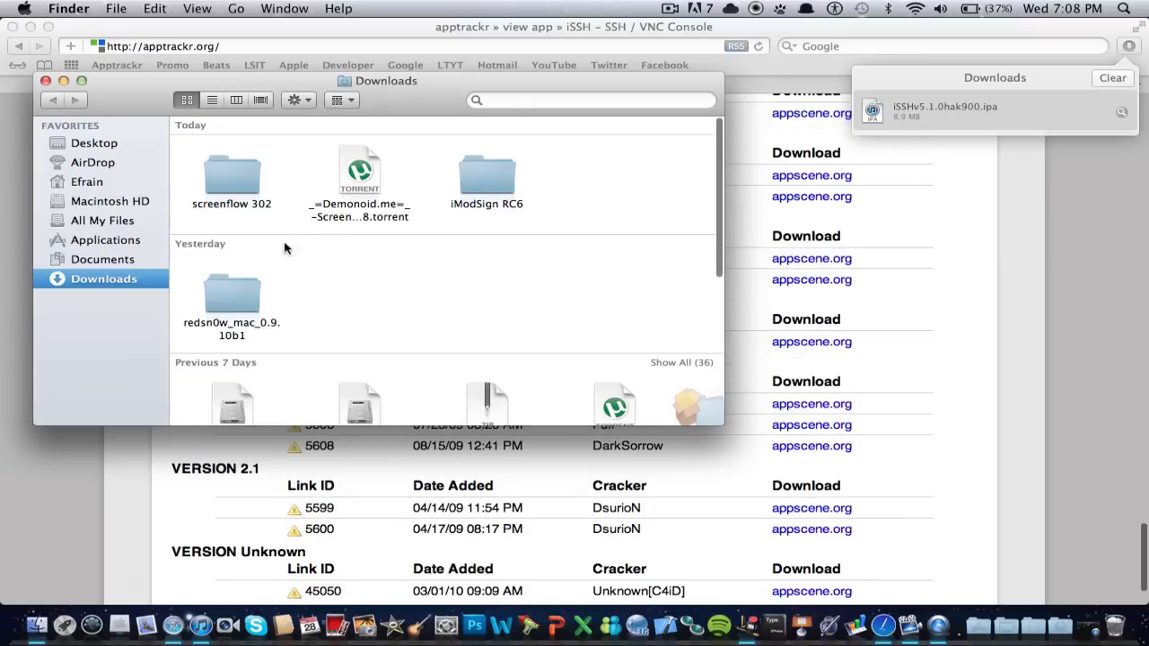
scroll(283, 234, down, 8)
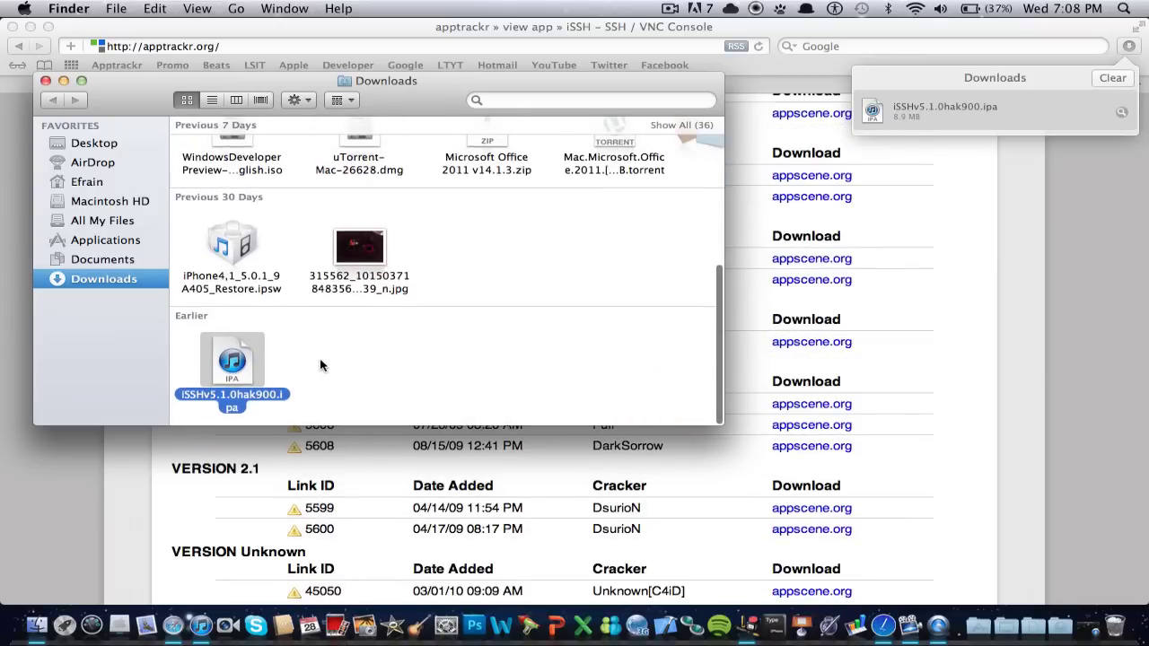
drag(322, 360, 216, 369)
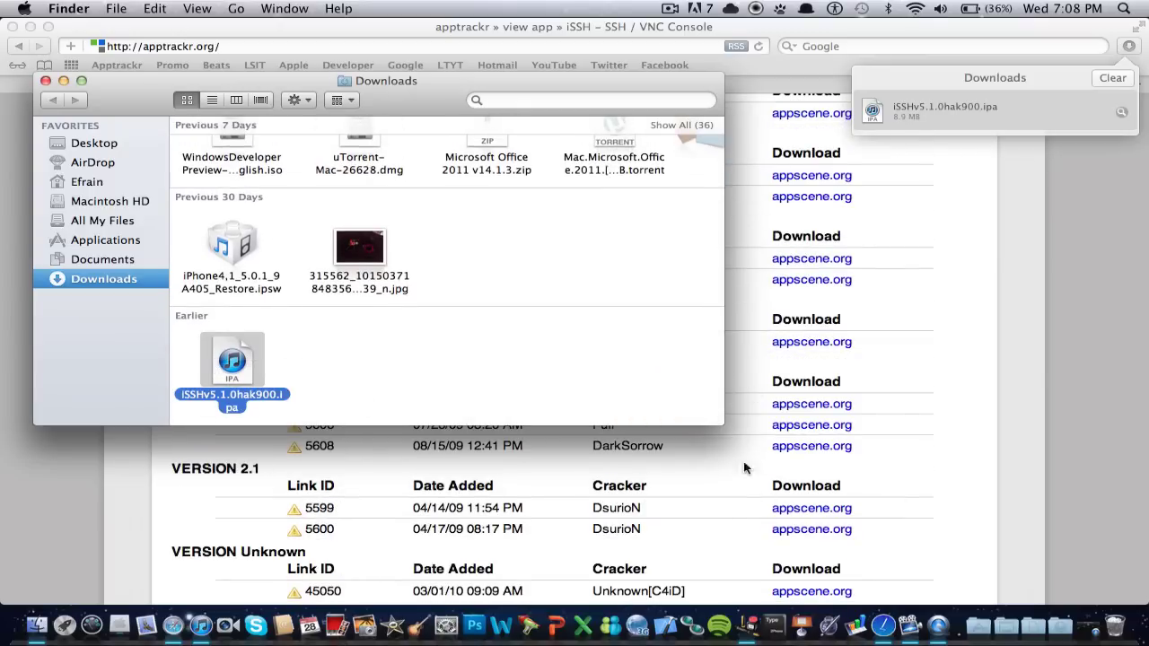
Step: Switch to iModSign, add iSSHv5.1.0hak900.ipa to its queue from the Downloads window, and remove it from the queue again
click(938, 625)
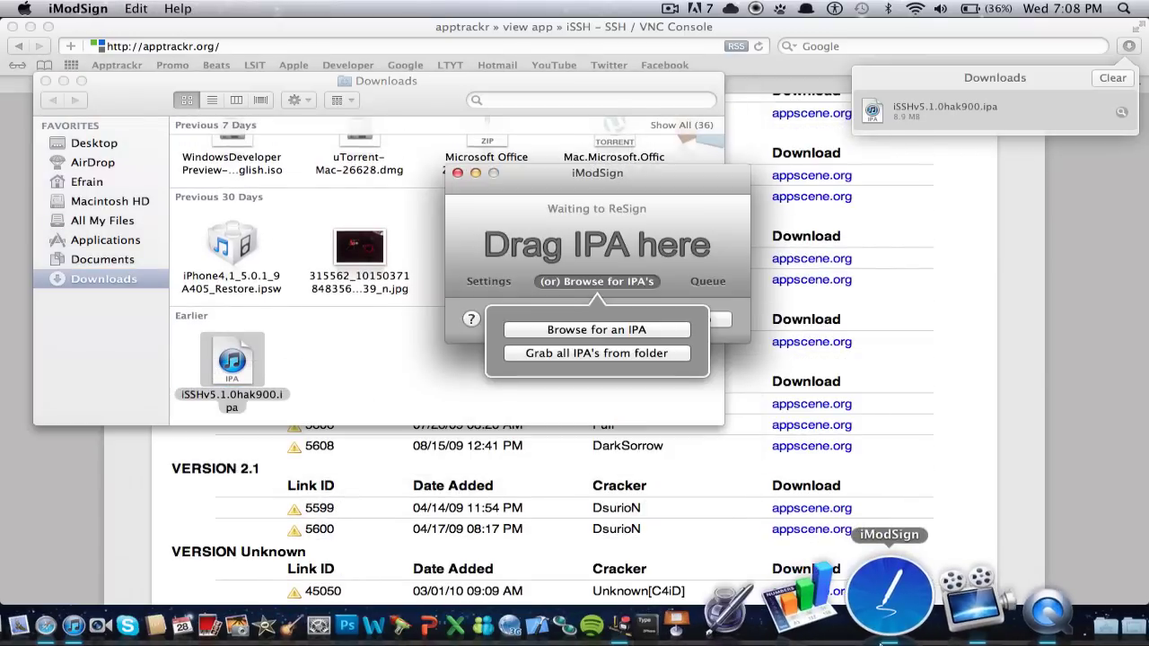
click(376, 354)
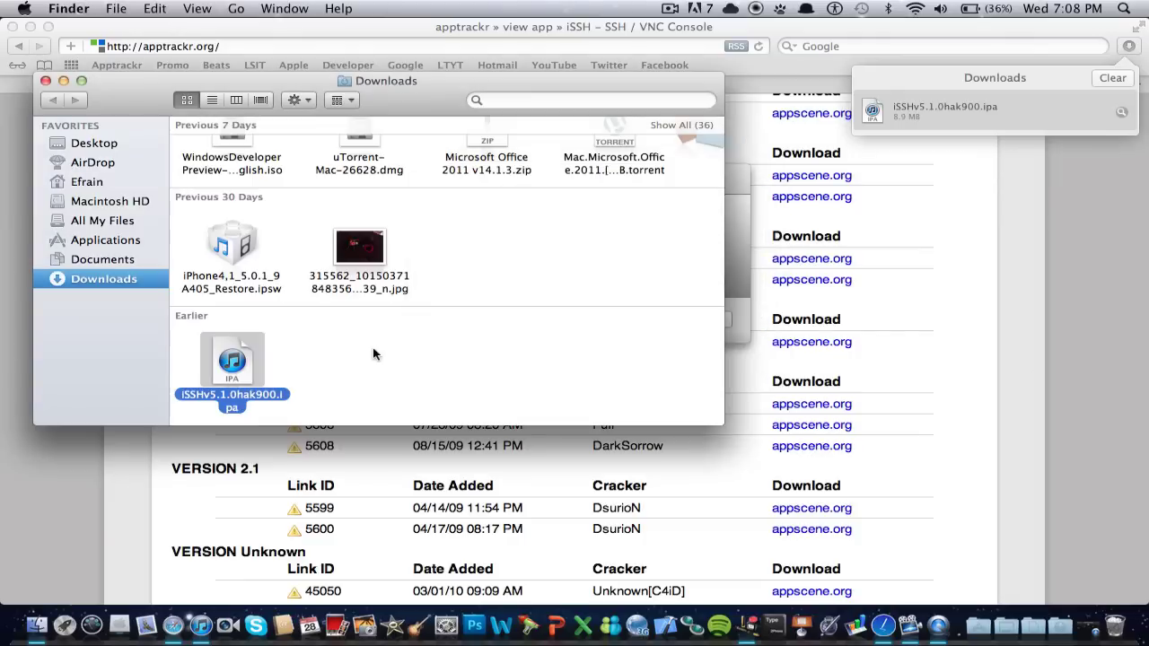
click(732, 214)
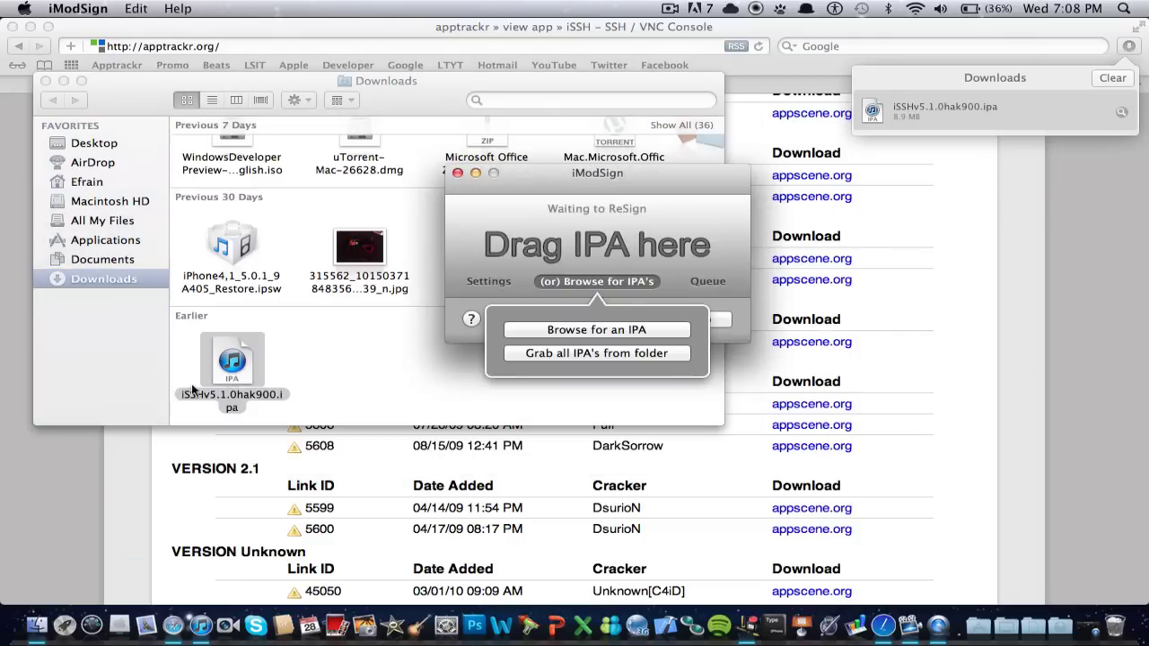
drag(192, 388, 580, 230)
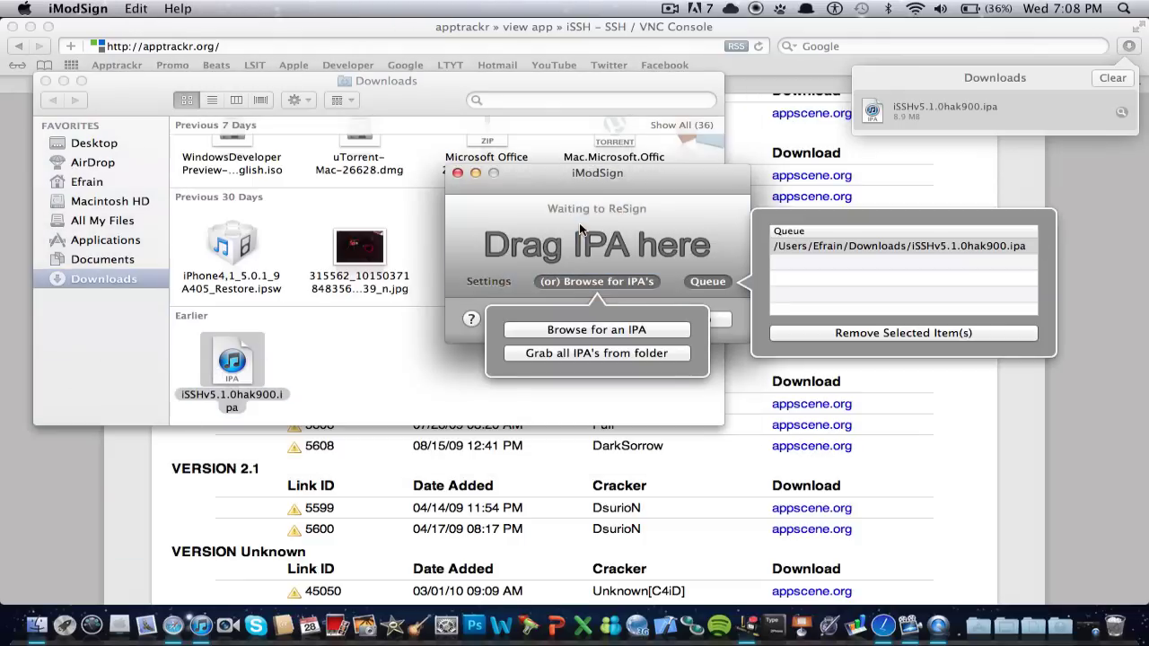
click(874, 248)
click(849, 334)
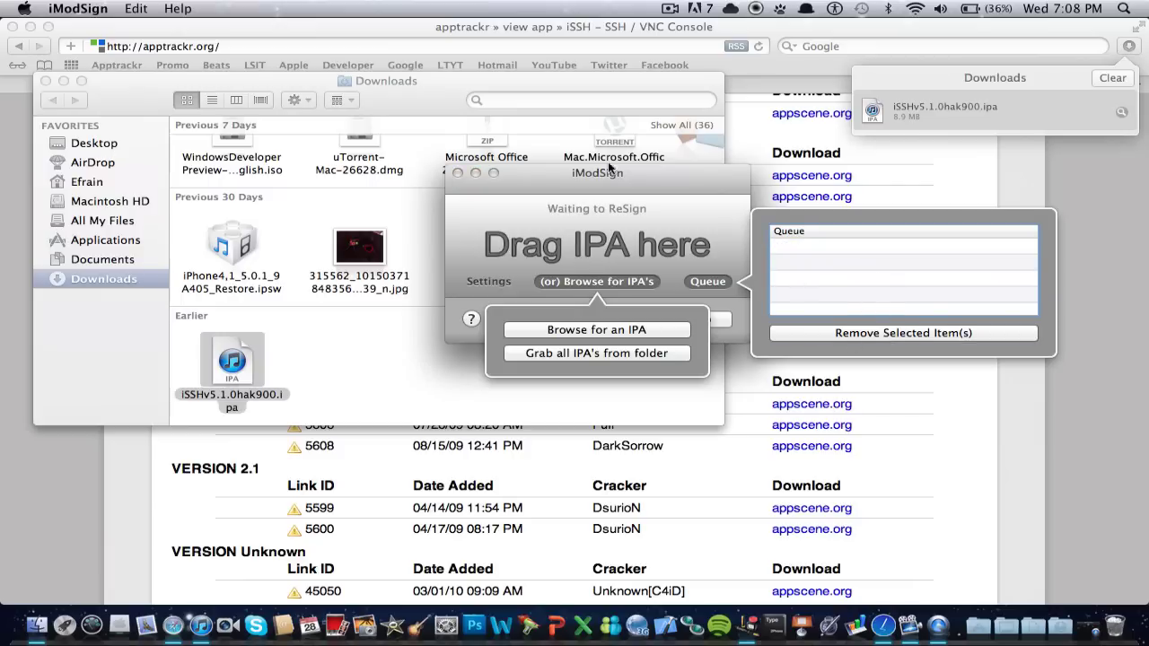
Step: Close the Downloads window, add iSSHv5.1.0hak900.ipa to the iModSign queue by browsing for it, and start the resigning job
click(45, 80)
click(585, 329)
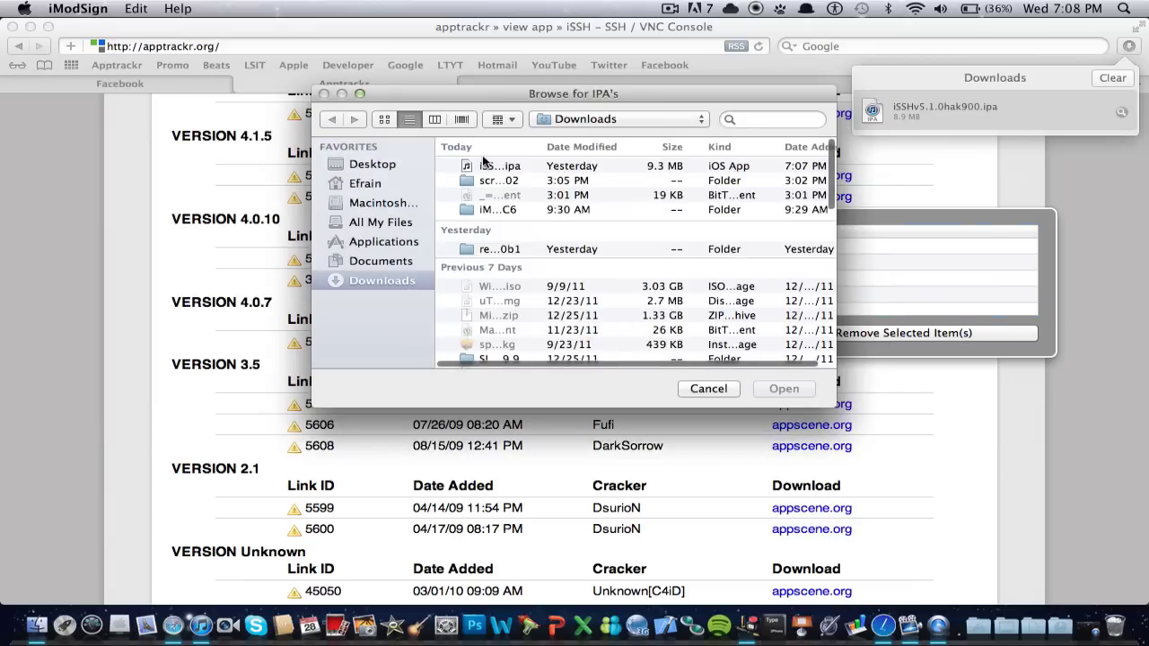
double_click(516, 166)
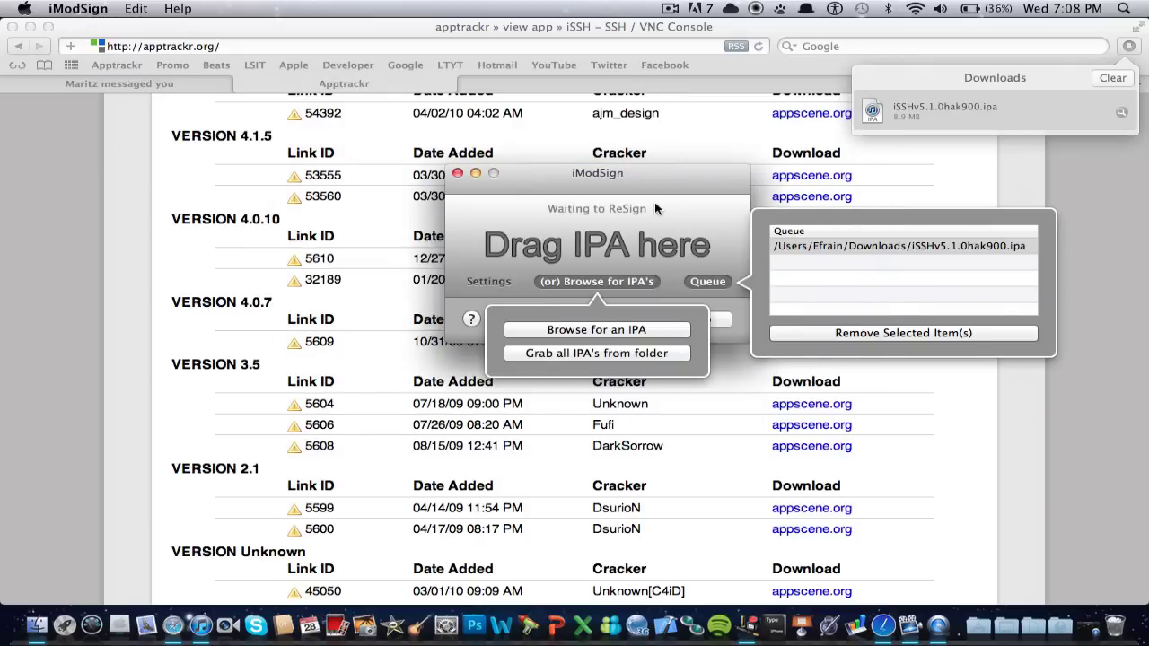
click(707, 281)
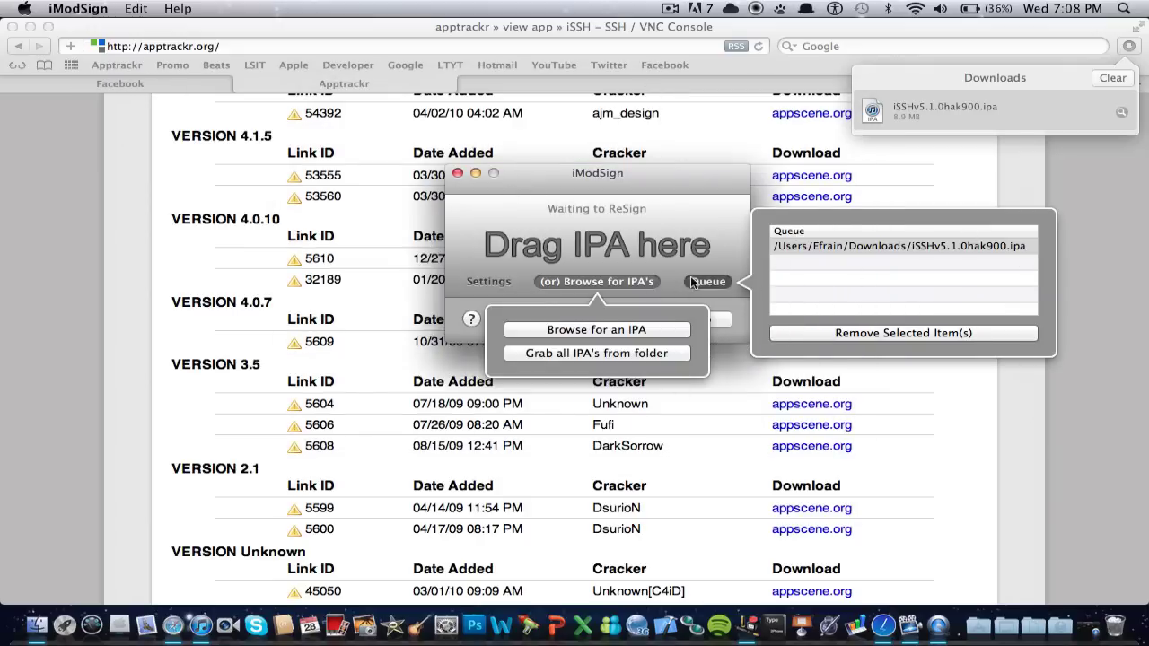
click(596, 281)
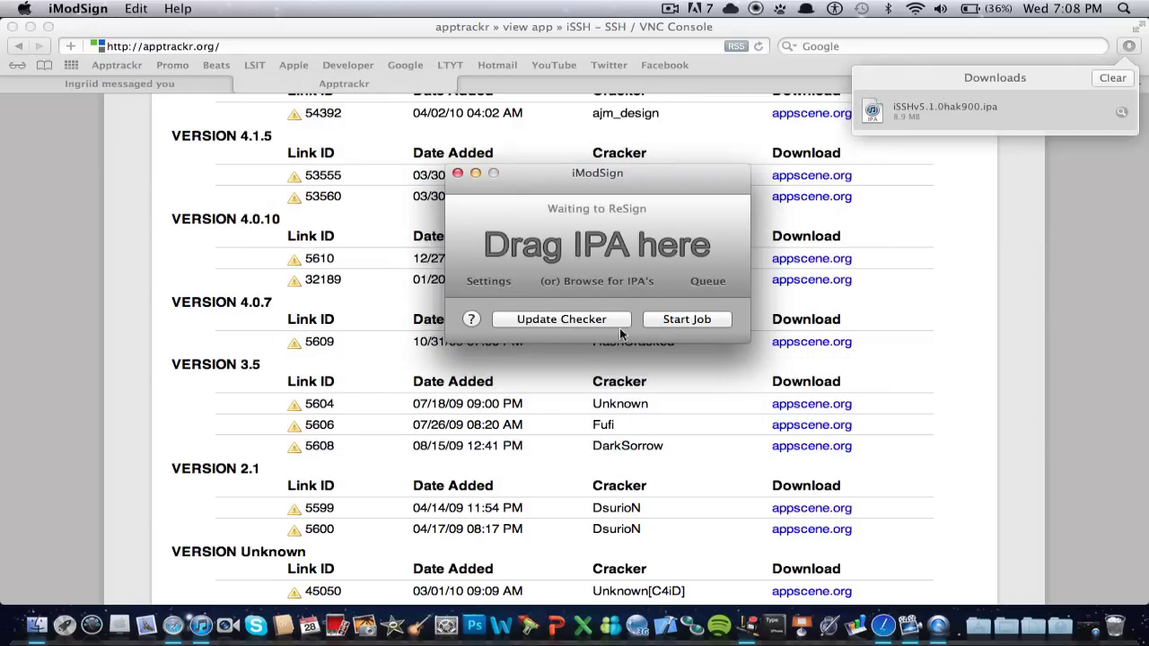
click(728, 326)
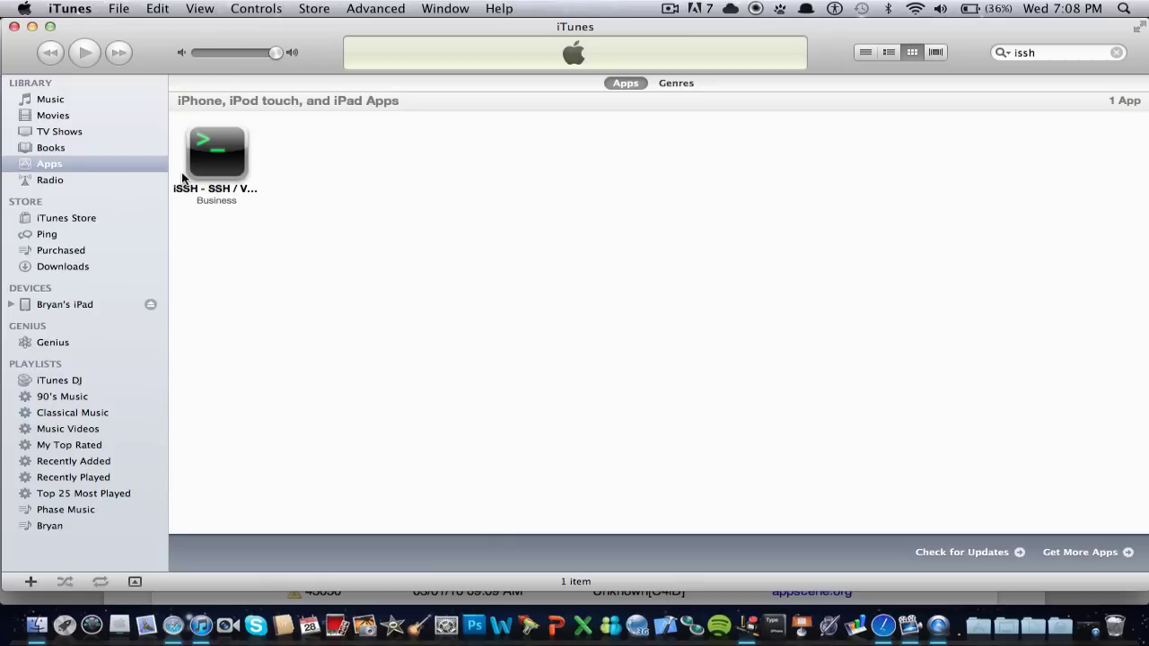
Step: Select the iSSH app in the iTunes library, then open the connected iPad's app sync settings and look through the app list
click(235, 148)
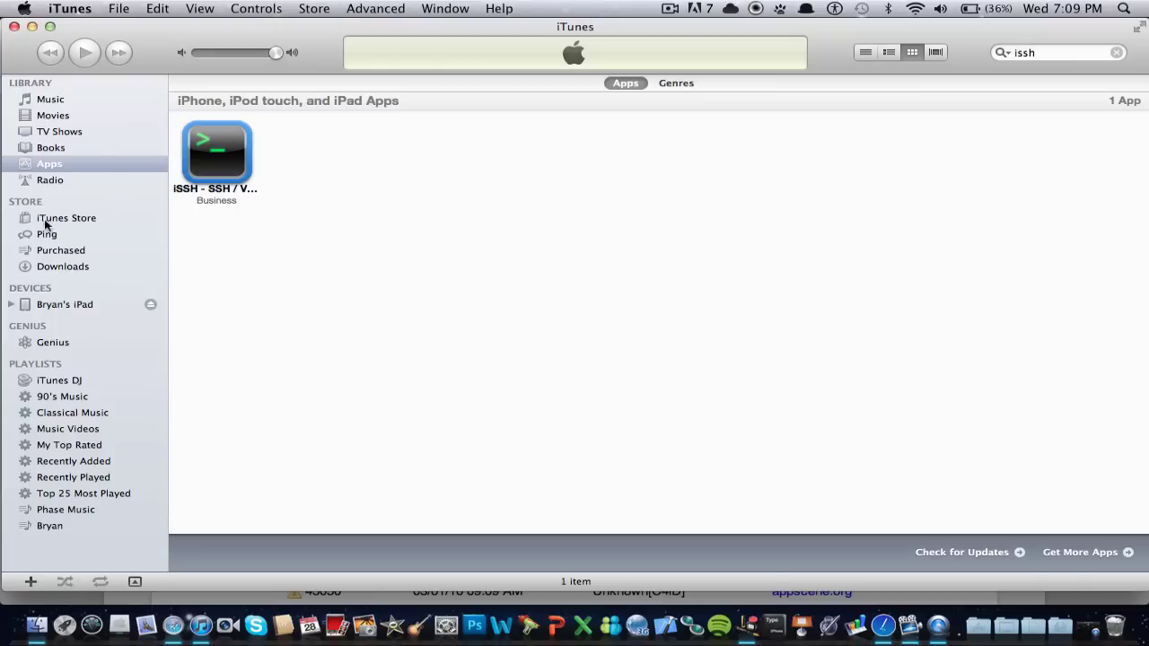
click(84, 305)
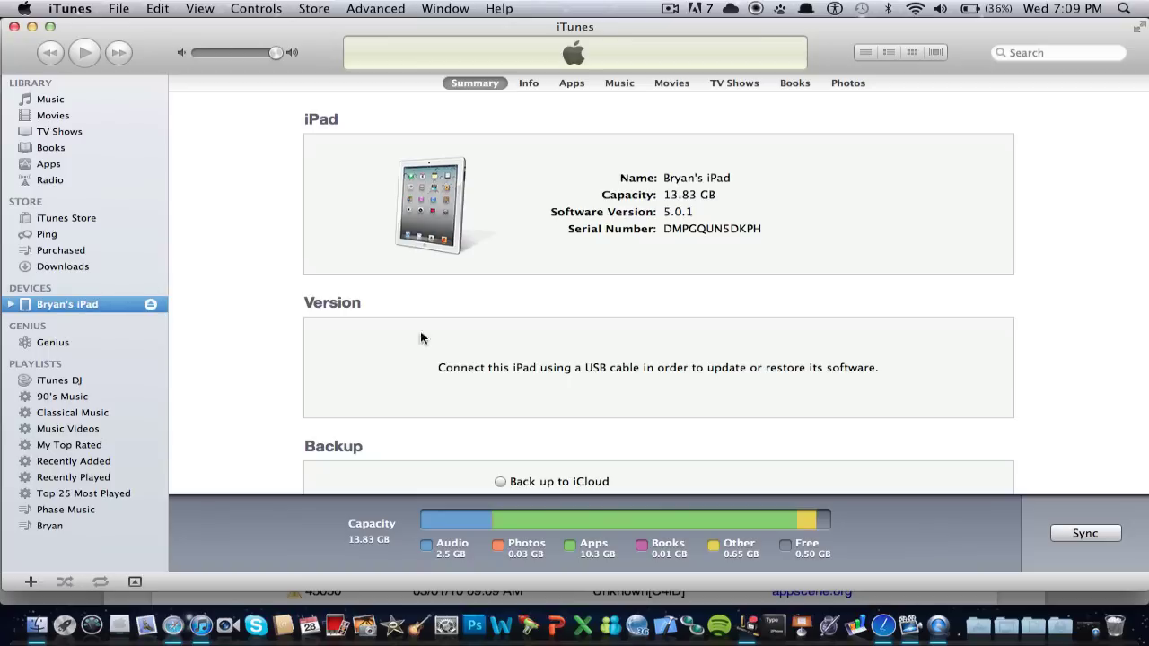
click(571, 83)
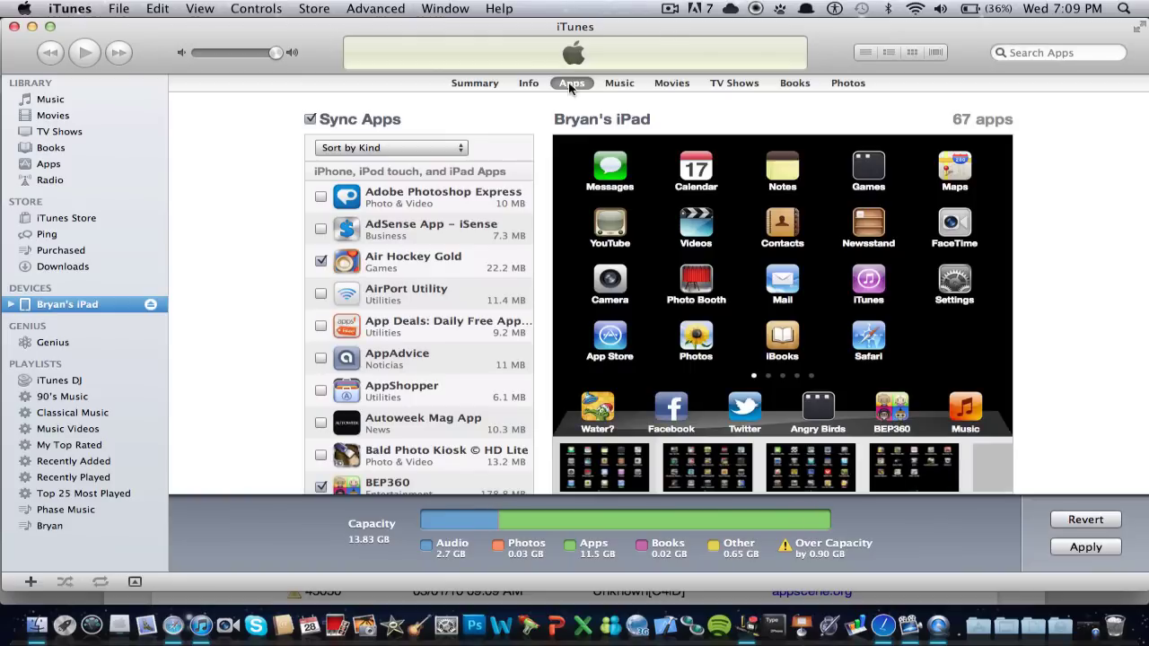
scroll(429, 305, down, 2)
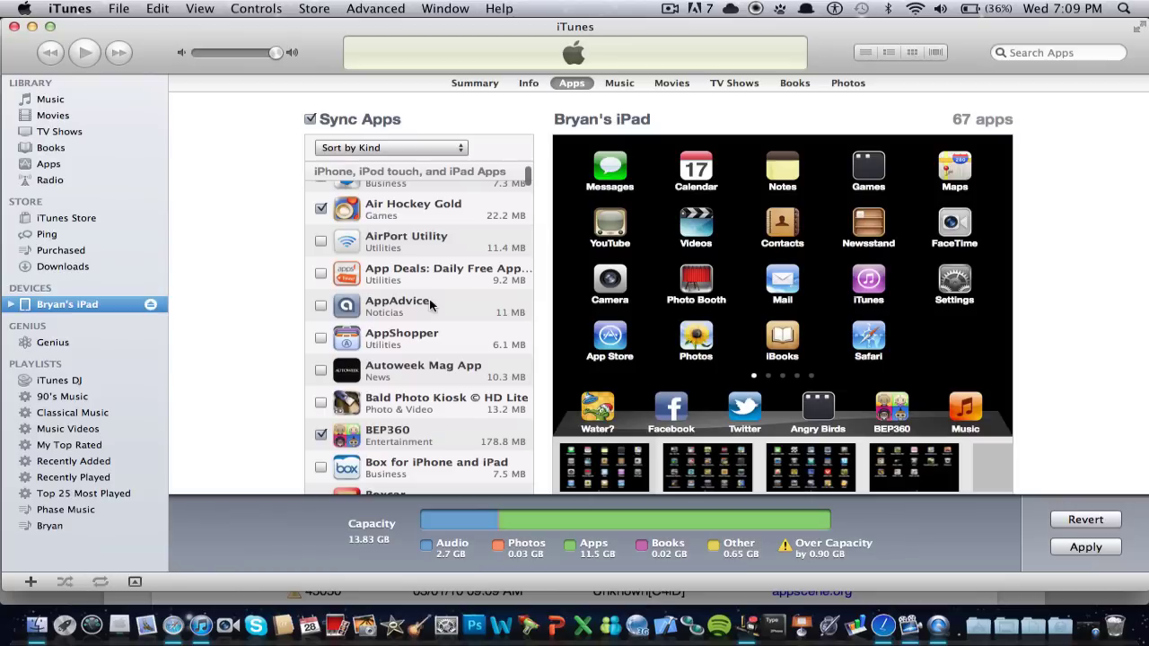
scroll(430, 305, down, 10)
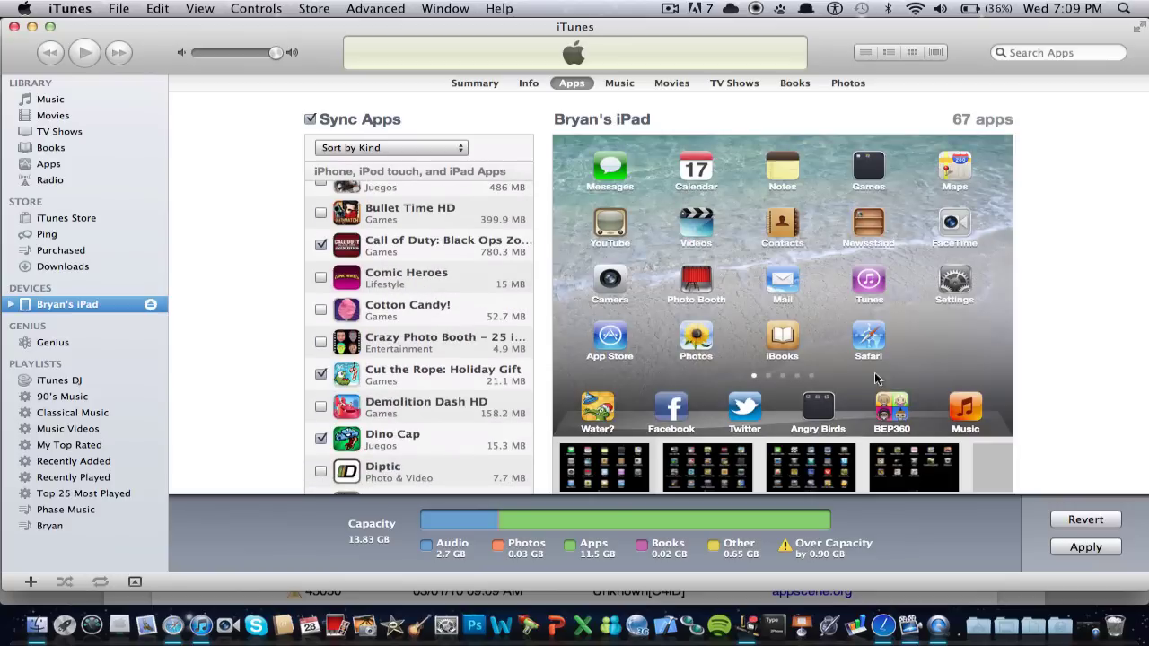
Step: Look at the iPad's home screen page 4 and remove the Apple Store app from page 3
click(912, 451)
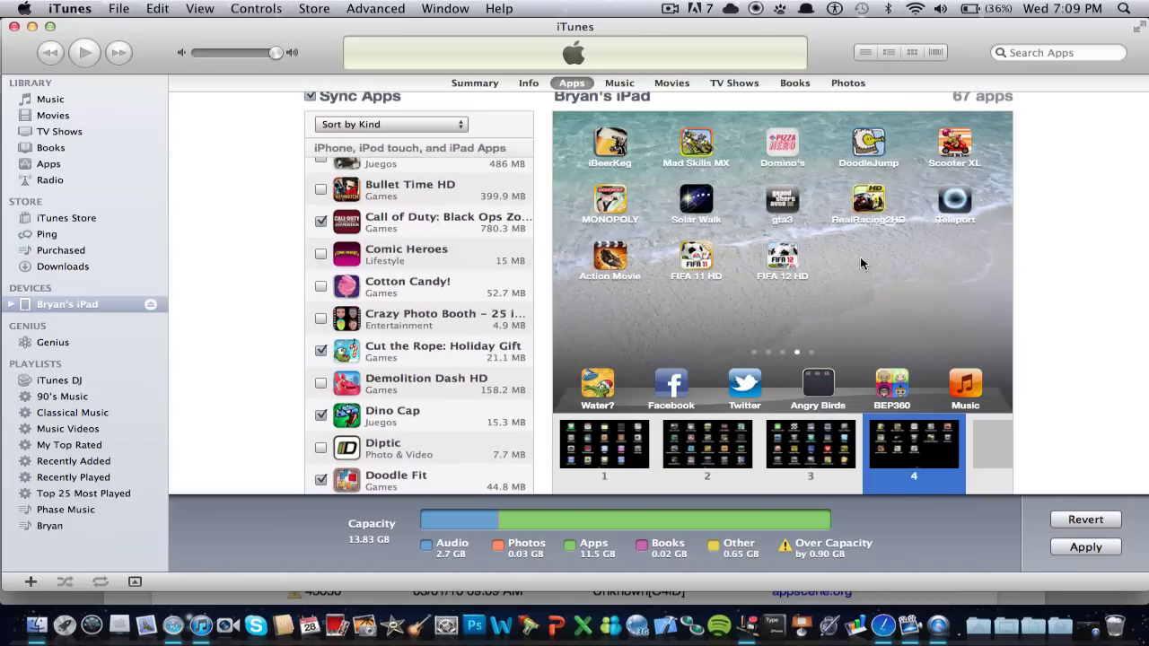
click(829, 437)
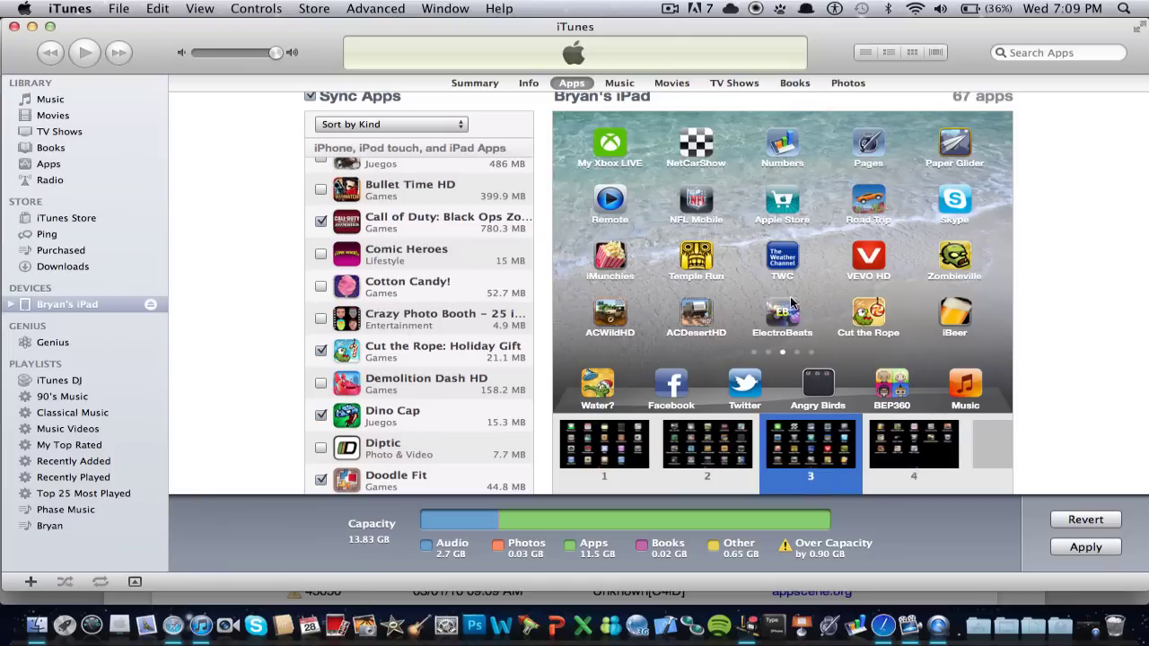
click(768, 188)
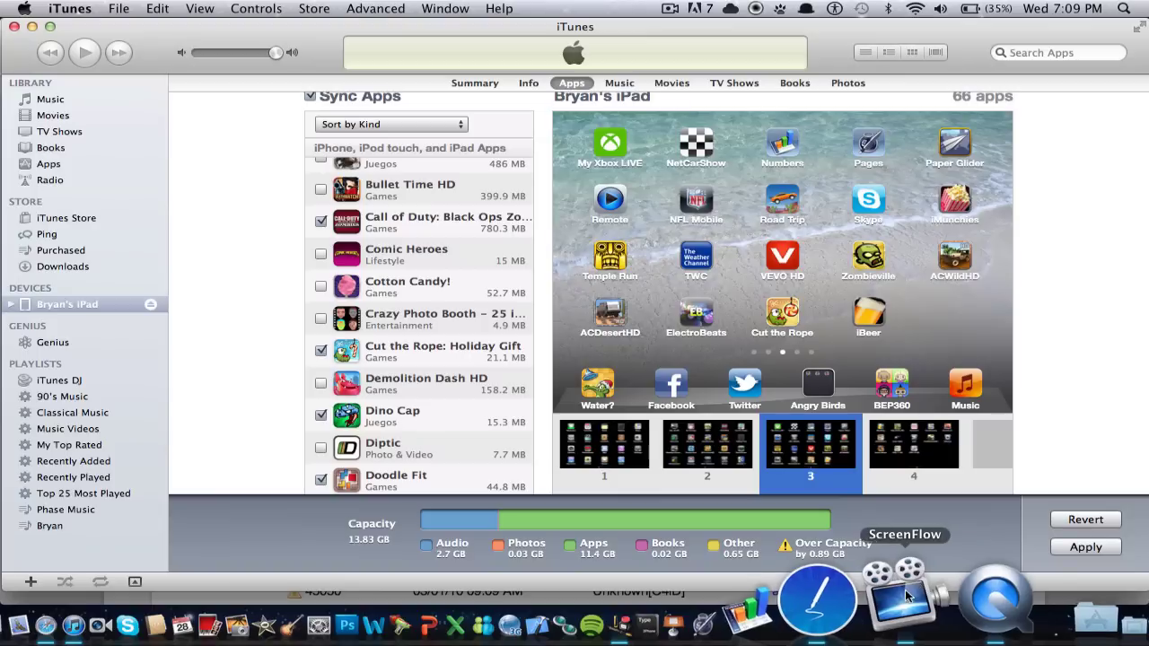
Step: Bring up the iModSign window, minimize iTunes, and switch back to the Apptrackr page in Safari
click(884, 606)
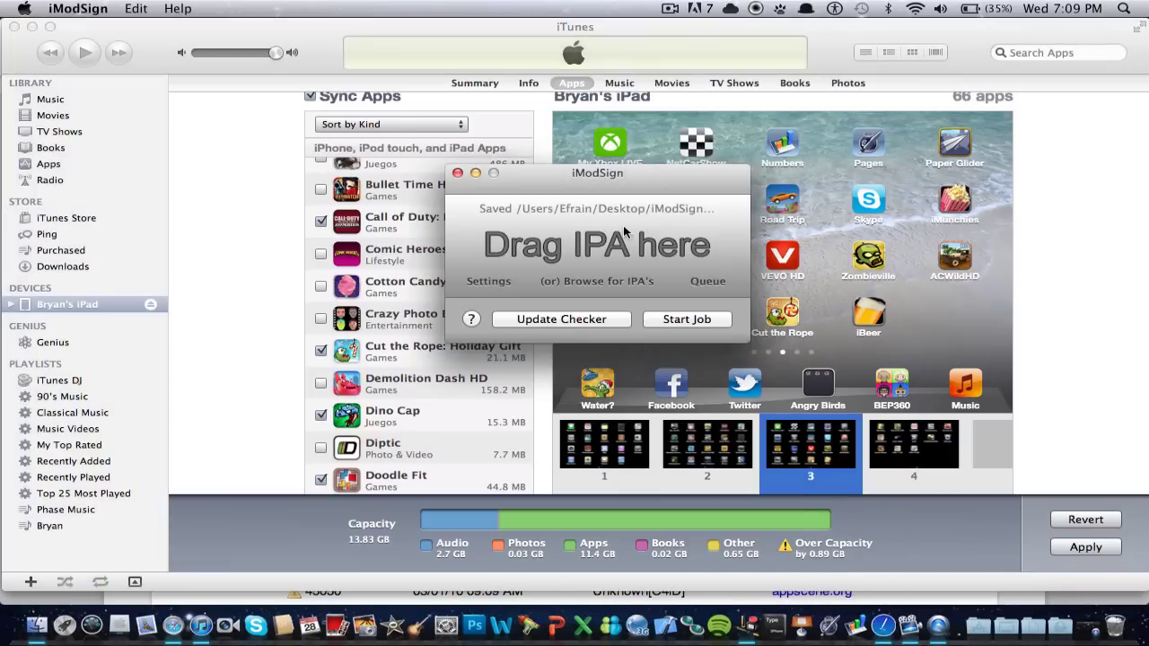
click(36, 27)
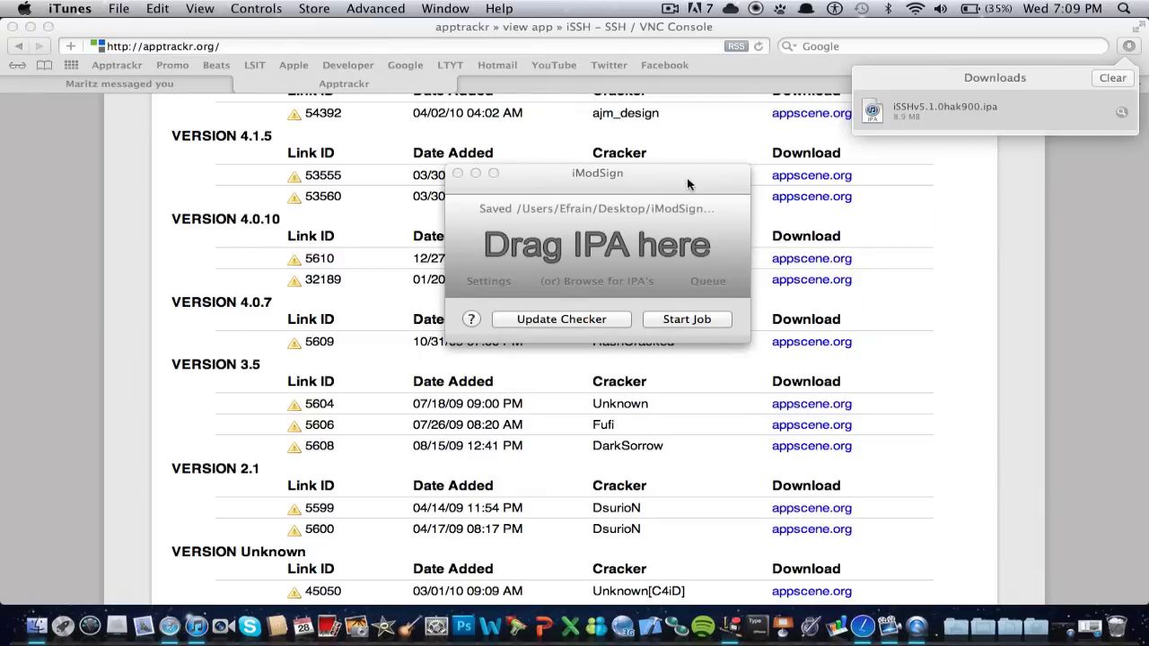
click(687, 184)
click(383, 104)
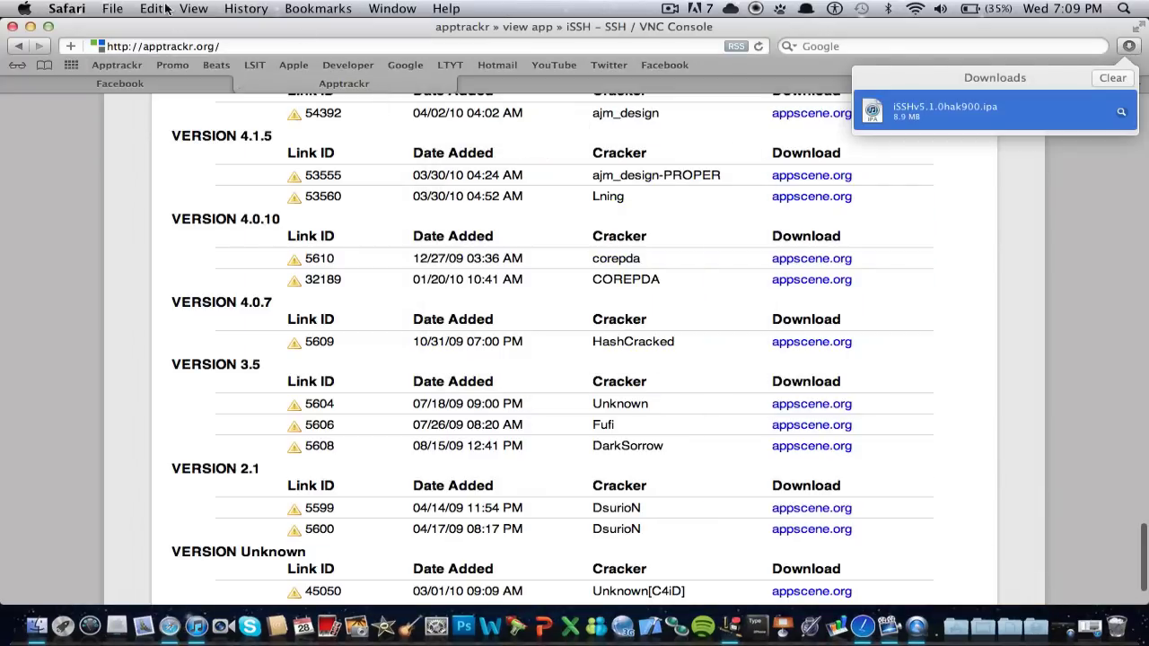
click(204, 46)
text(im)
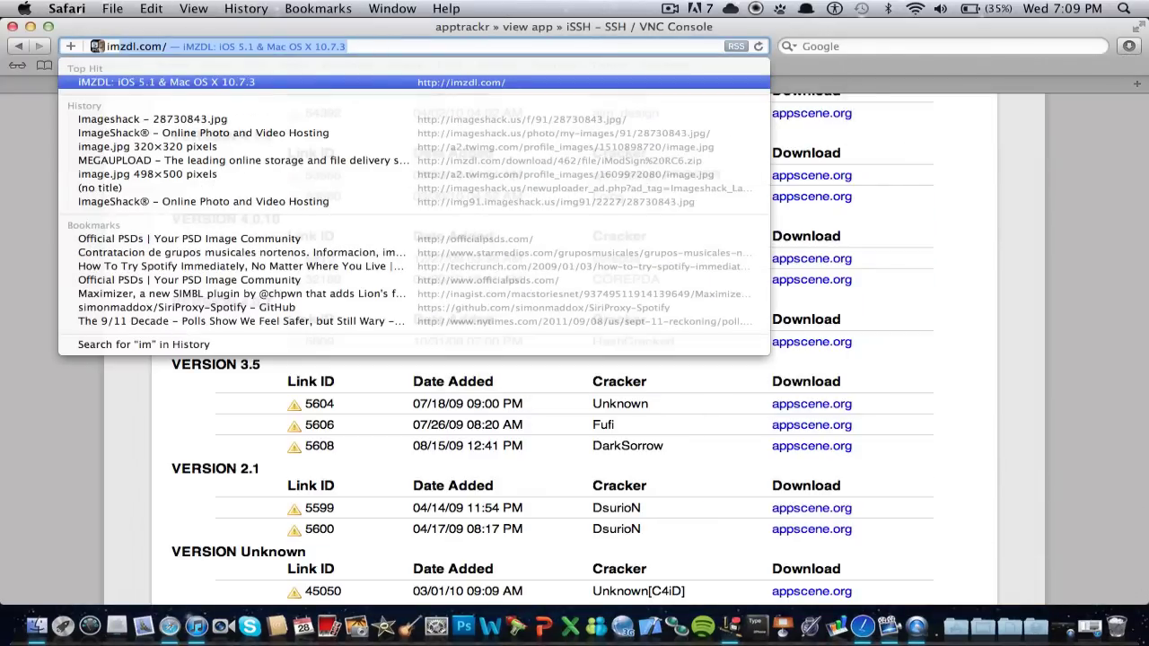
text(zfl)
key(Return)
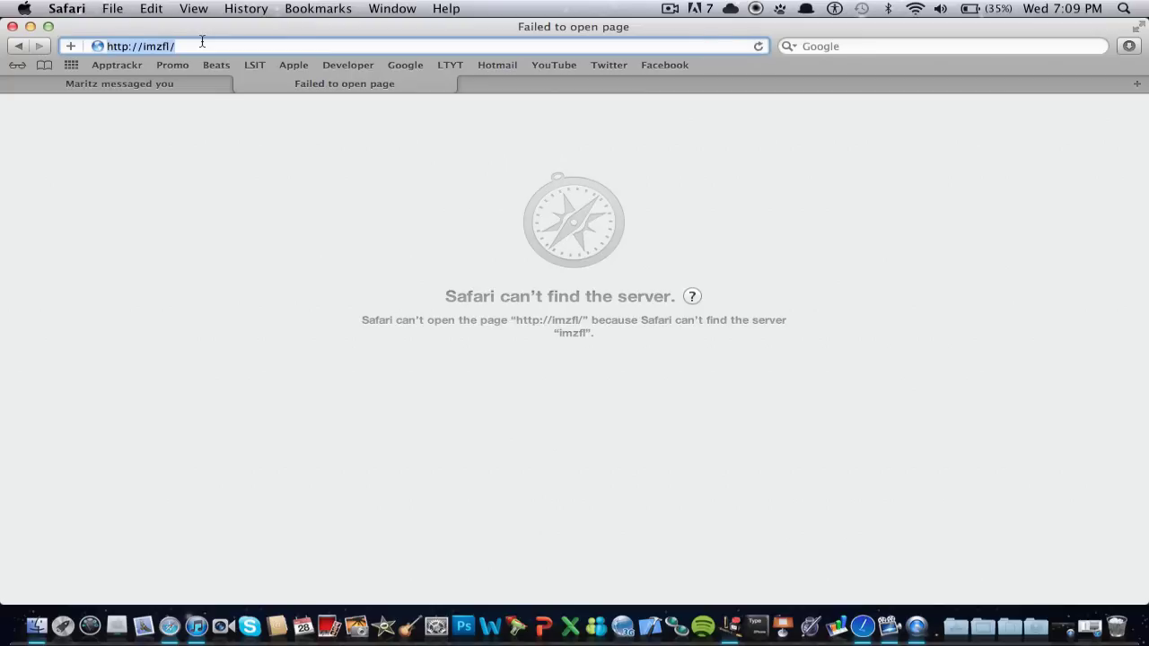
Step: Open imzdl.com and find the iModSign RC6 (Open Beta) entry in its download list
text(imzdl.com/)
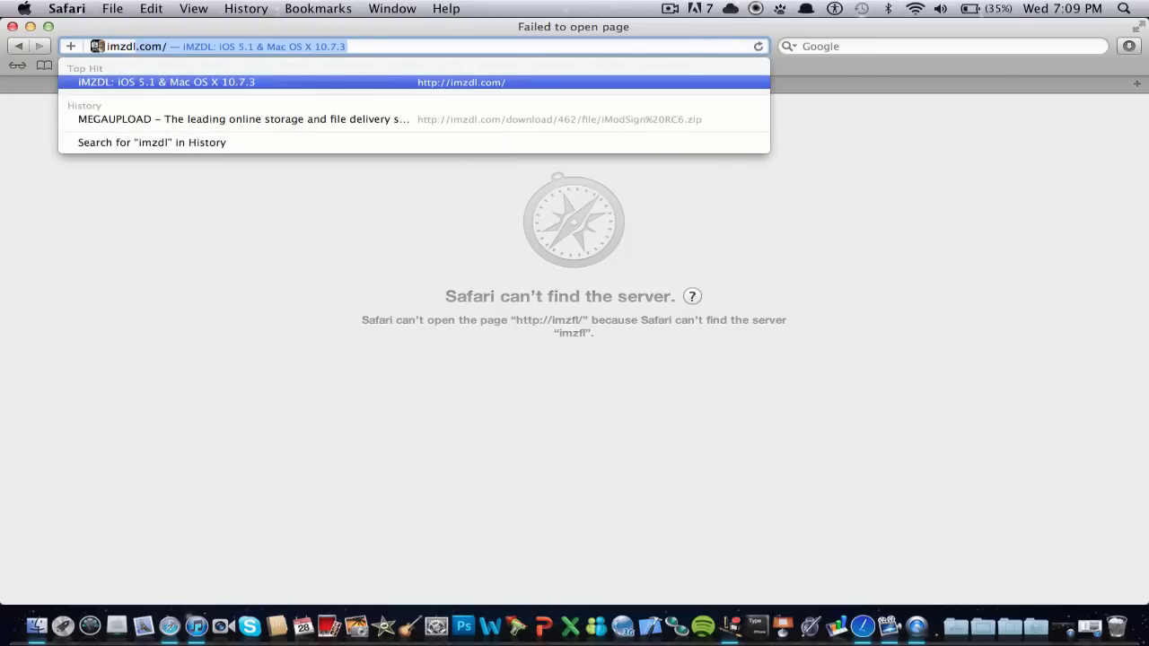
key(Return)
scroll(742, 445, down, 4)
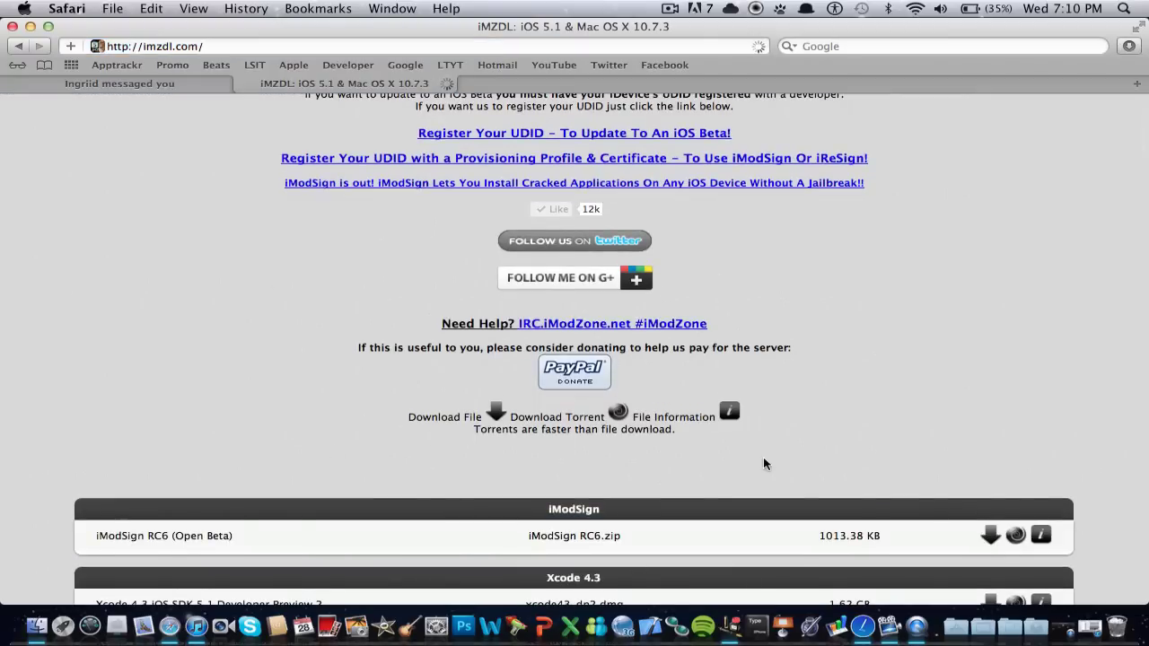
scroll(121, 536, down, 10)
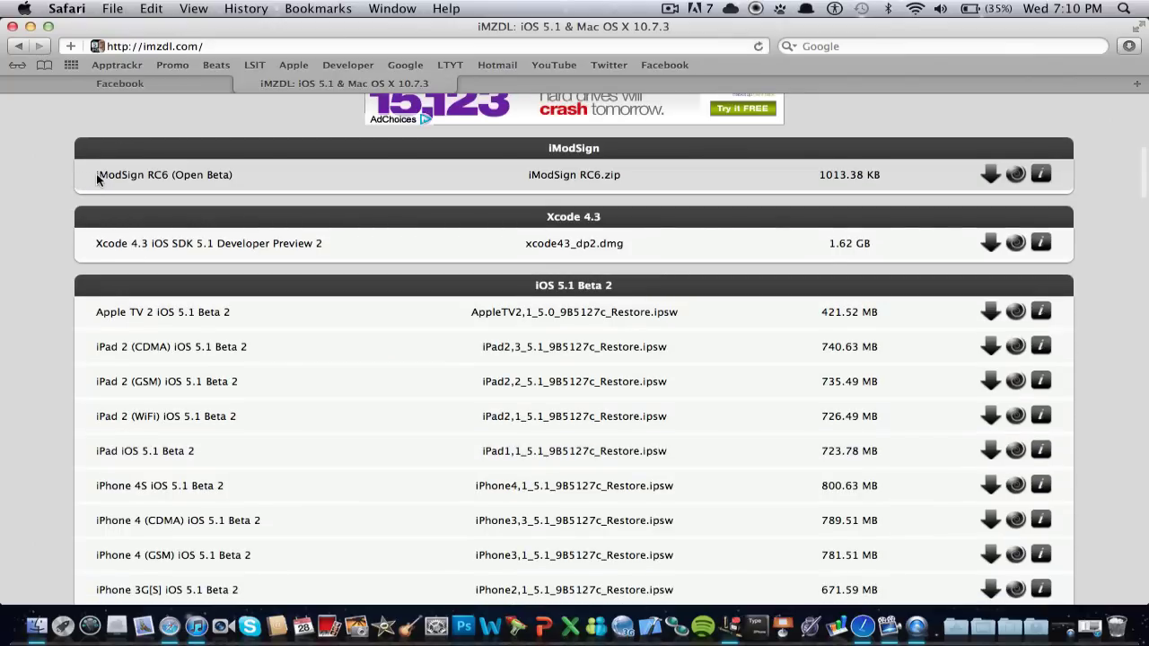
Step: View the file information page for iModSign RC6 and return to the beginning of the imzdl.com downloads page
click(1040, 175)
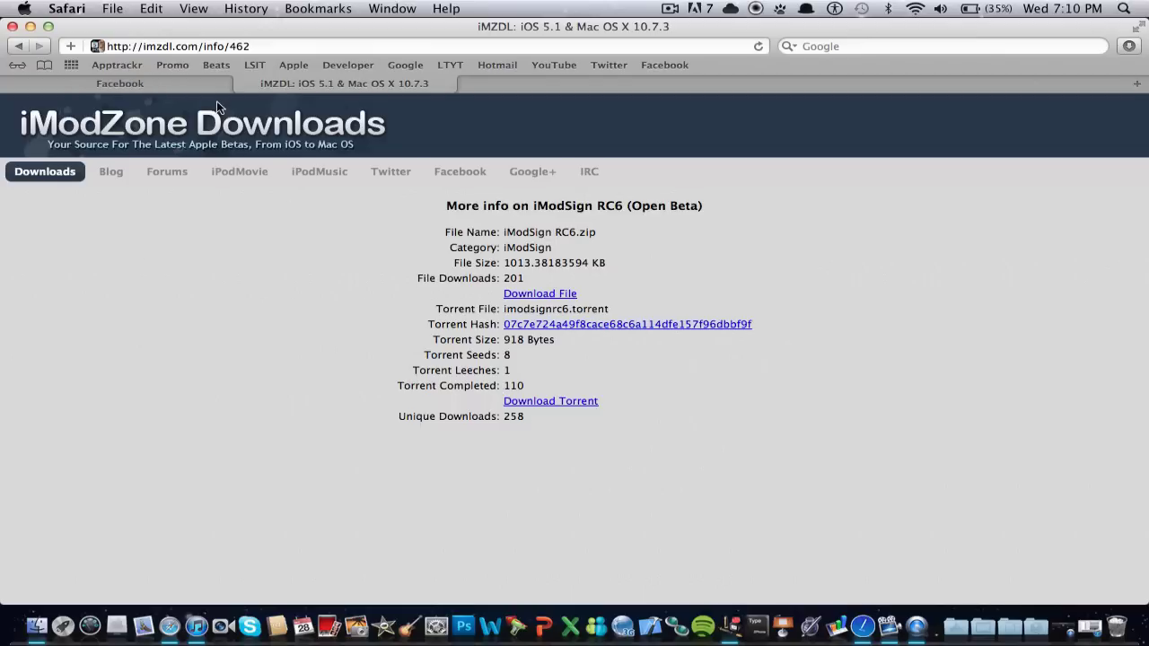
click(22, 47)
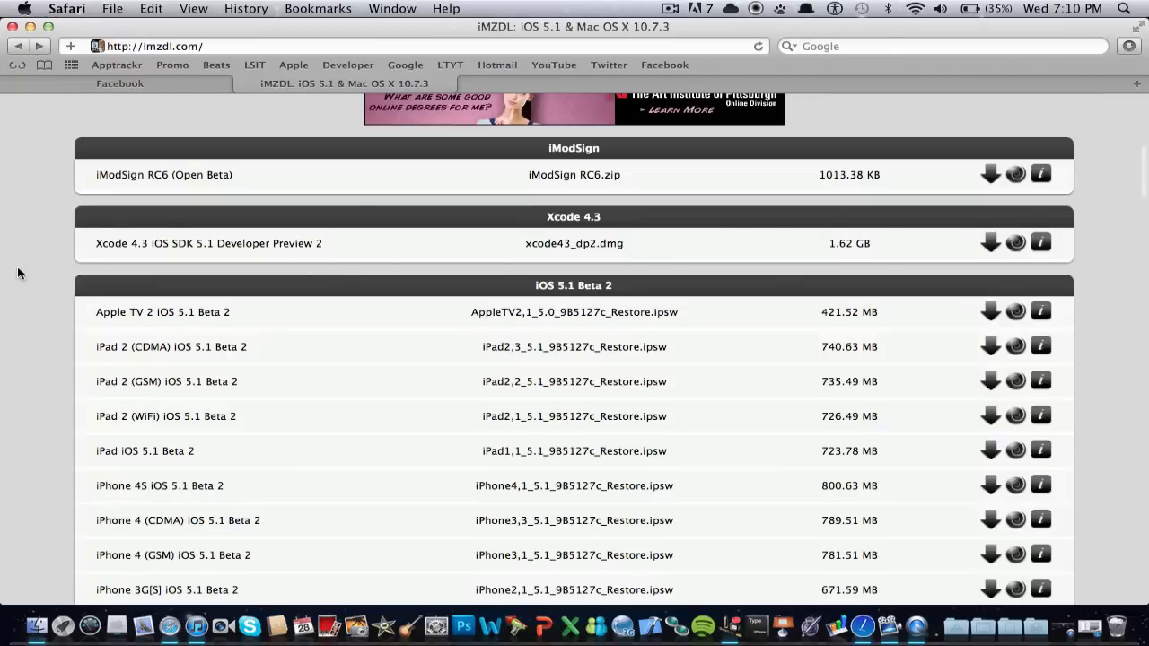
scroll(21, 270, up, 10)
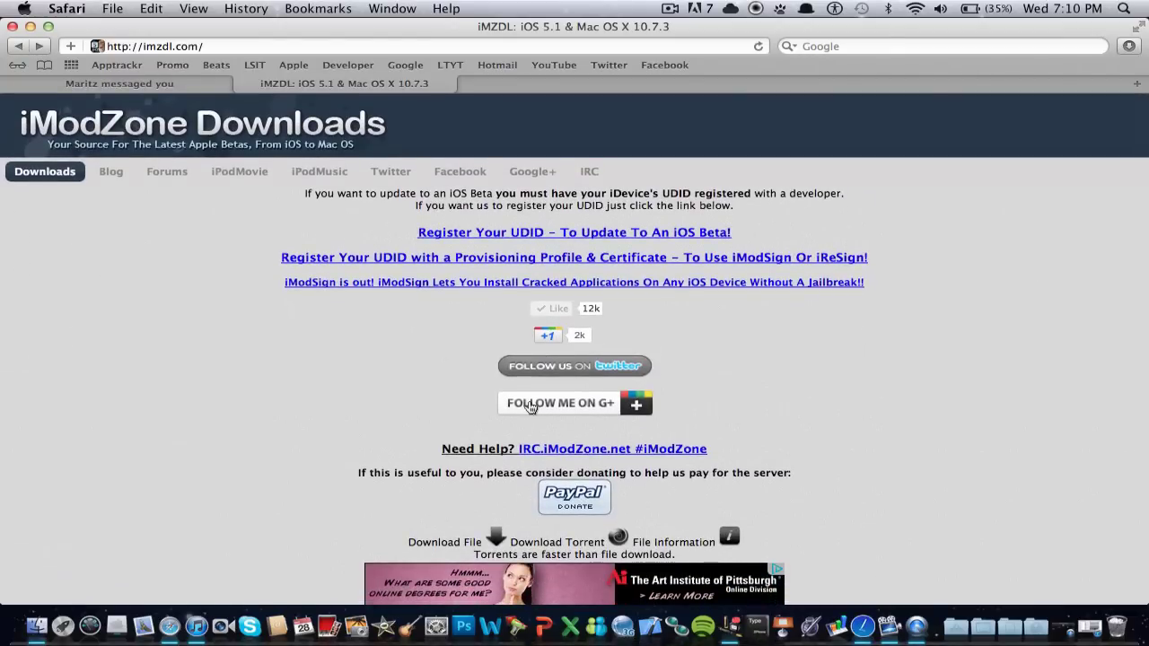
Step: Launch Parallels Desktop, resume the Ubuntu Linux 11.04 Desktop virtual machine, and minimize its window
key(alt+space)
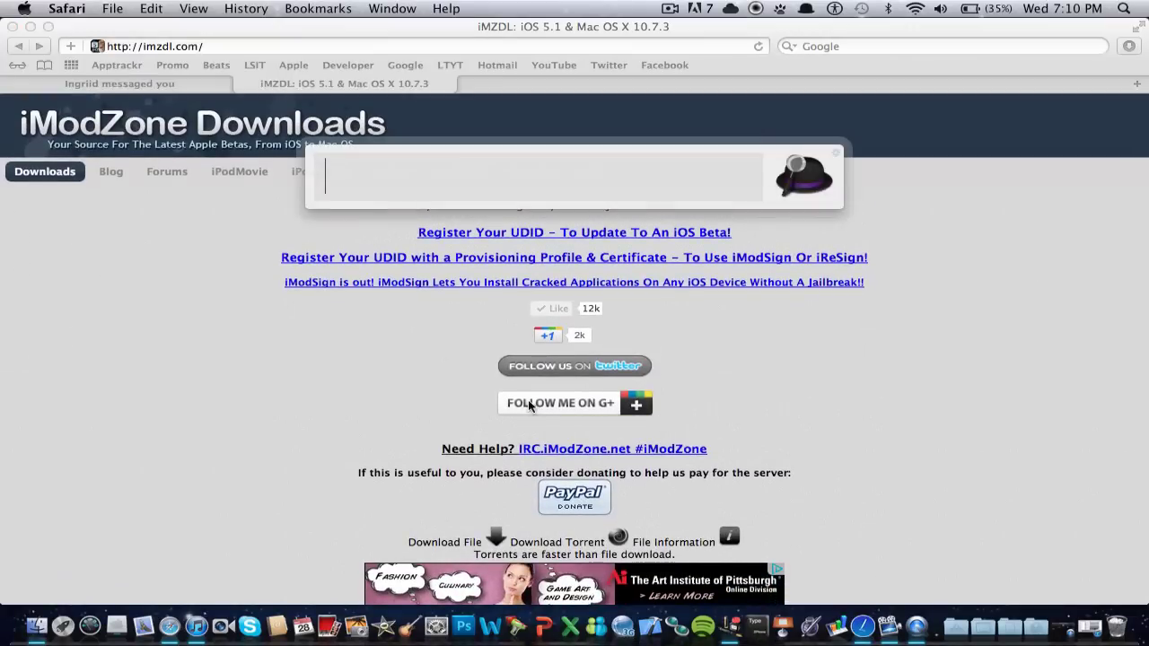
text(p)
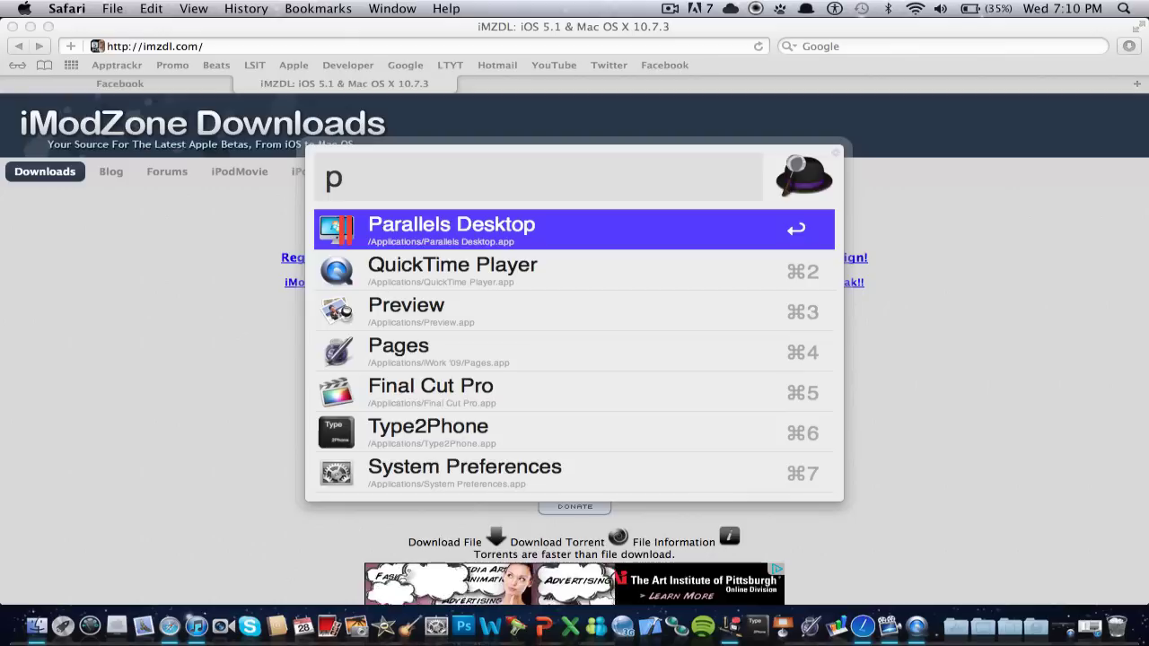
key(Return)
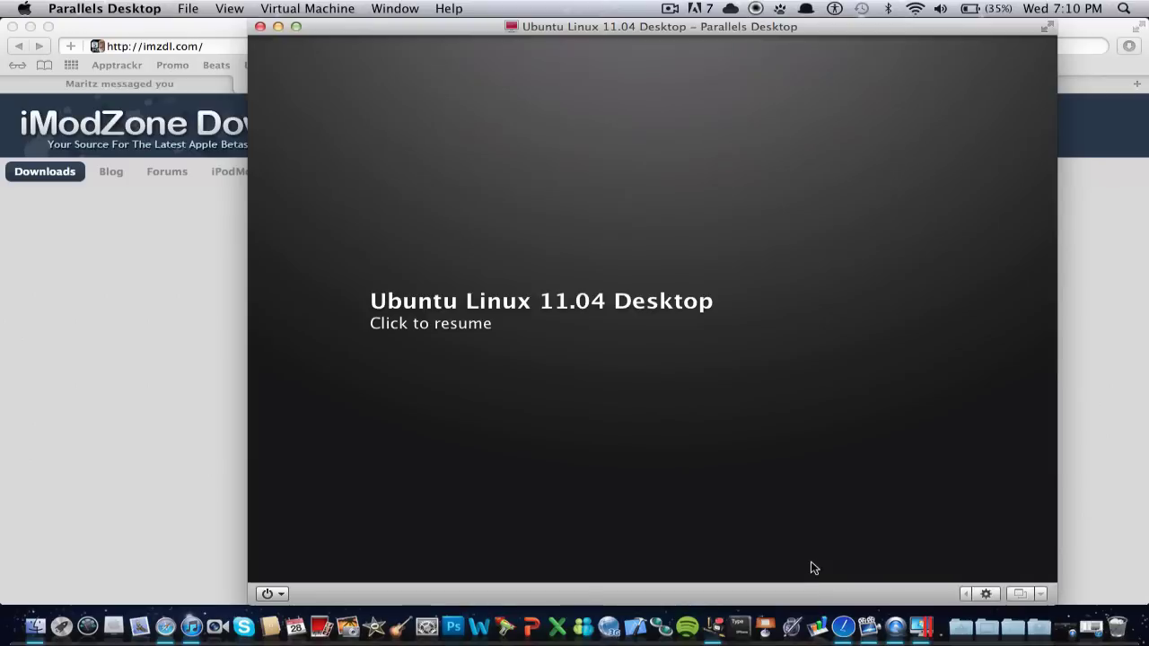
click(810, 564)
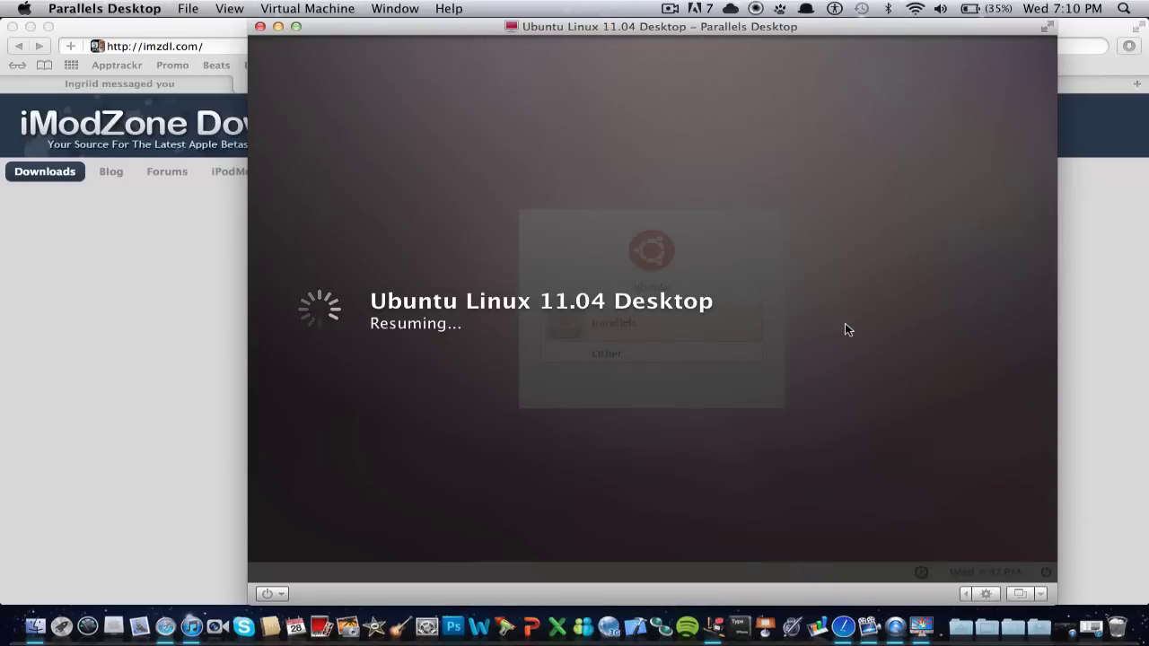
key(super+m)
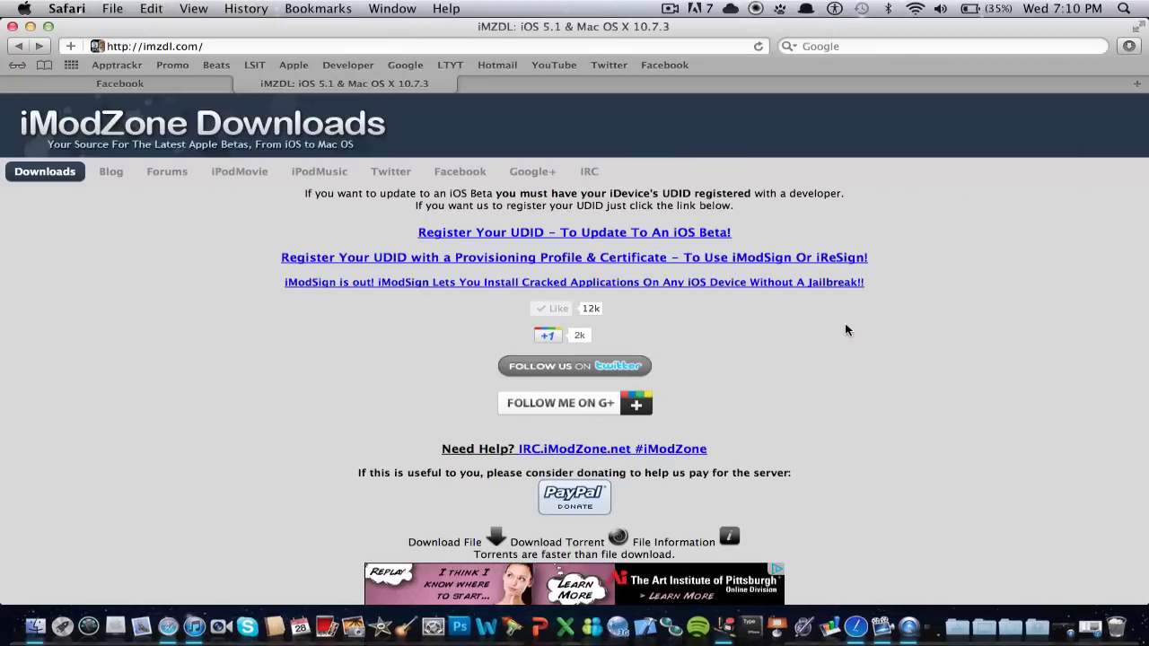
Step: Look through the Xcode 4.3 and iOS 5.1 Beta 2 downloads listed on imzdl.com
scroll(954, 394, down, 10)
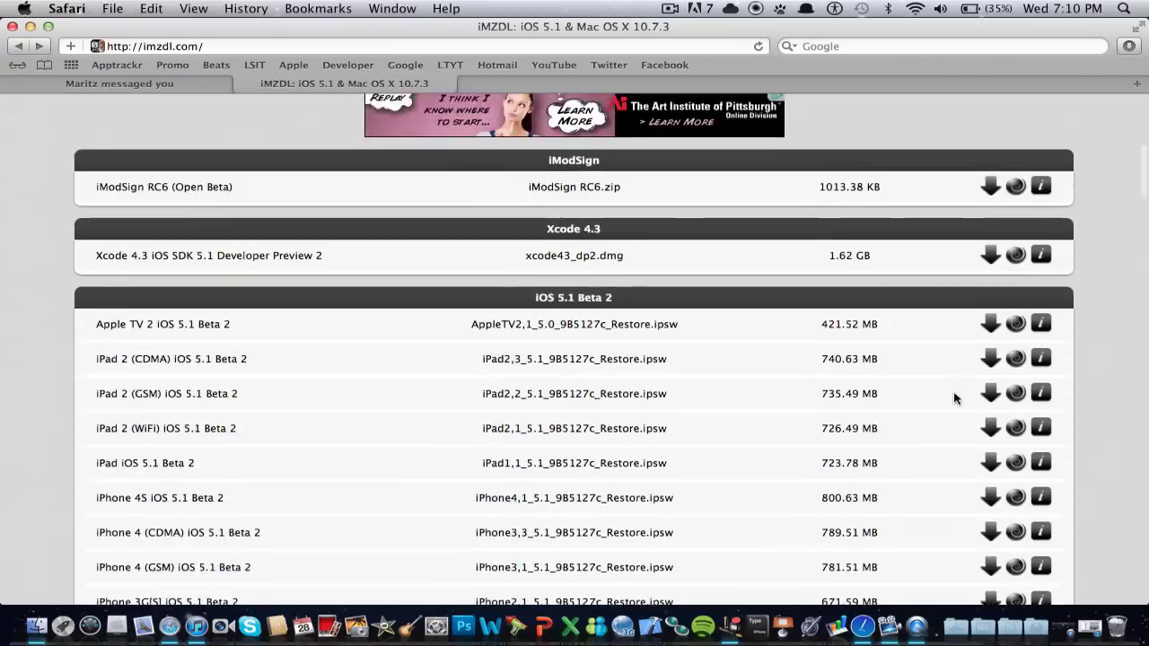
scroll(954, 397, down, 1)
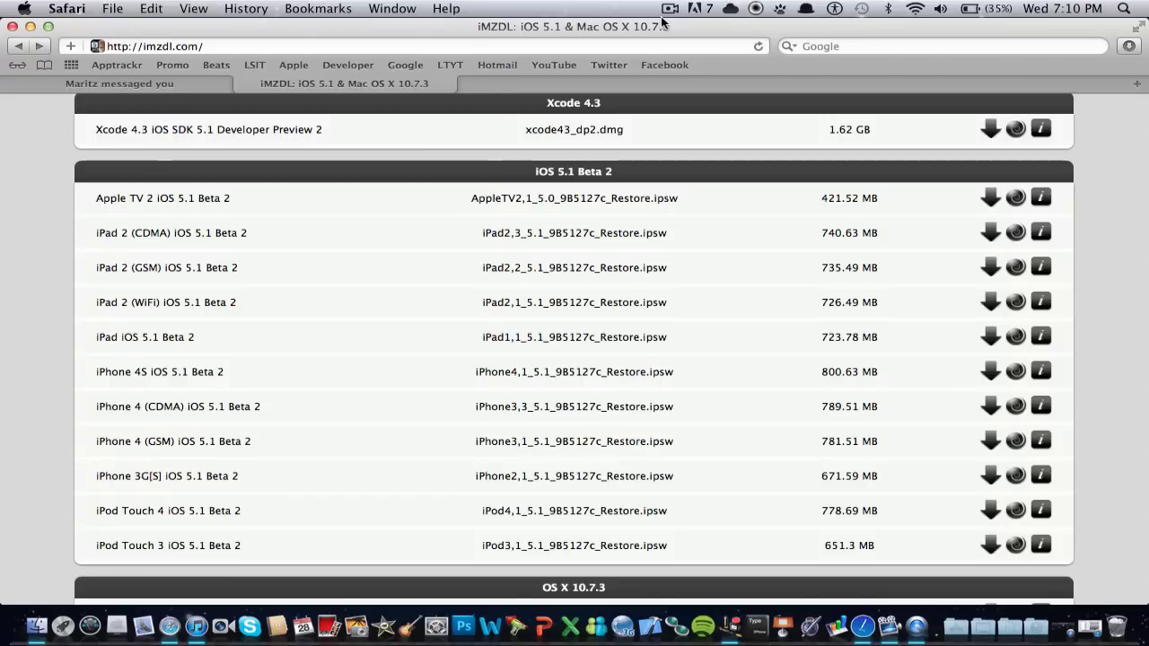
click(722, 9)
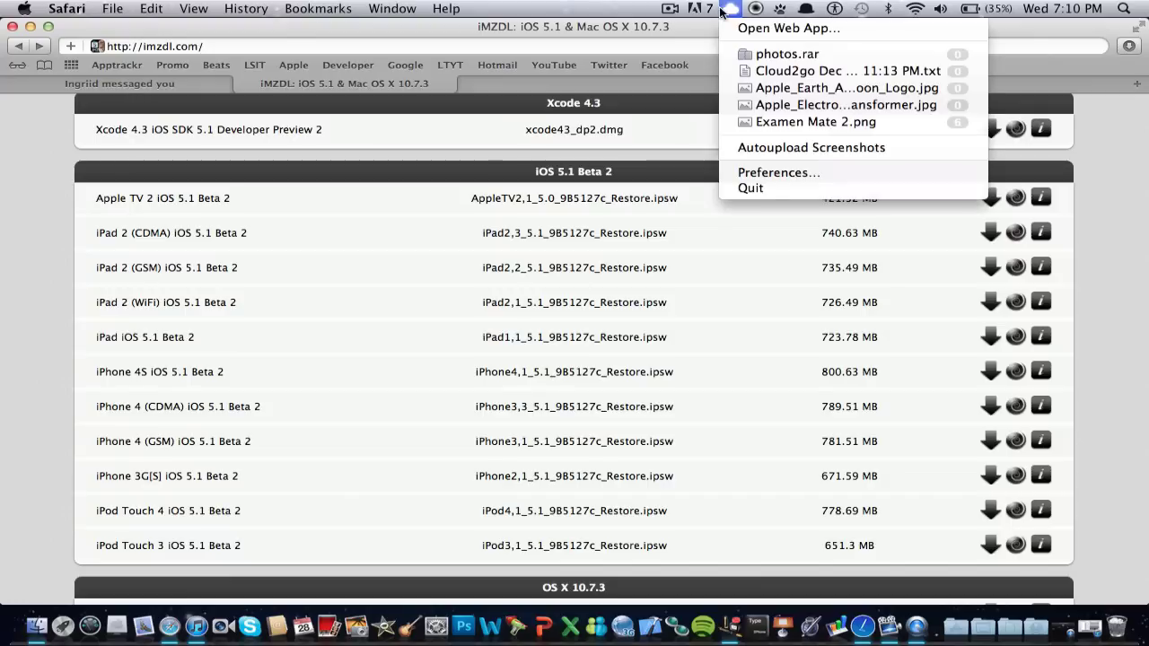
click(1115, 483)
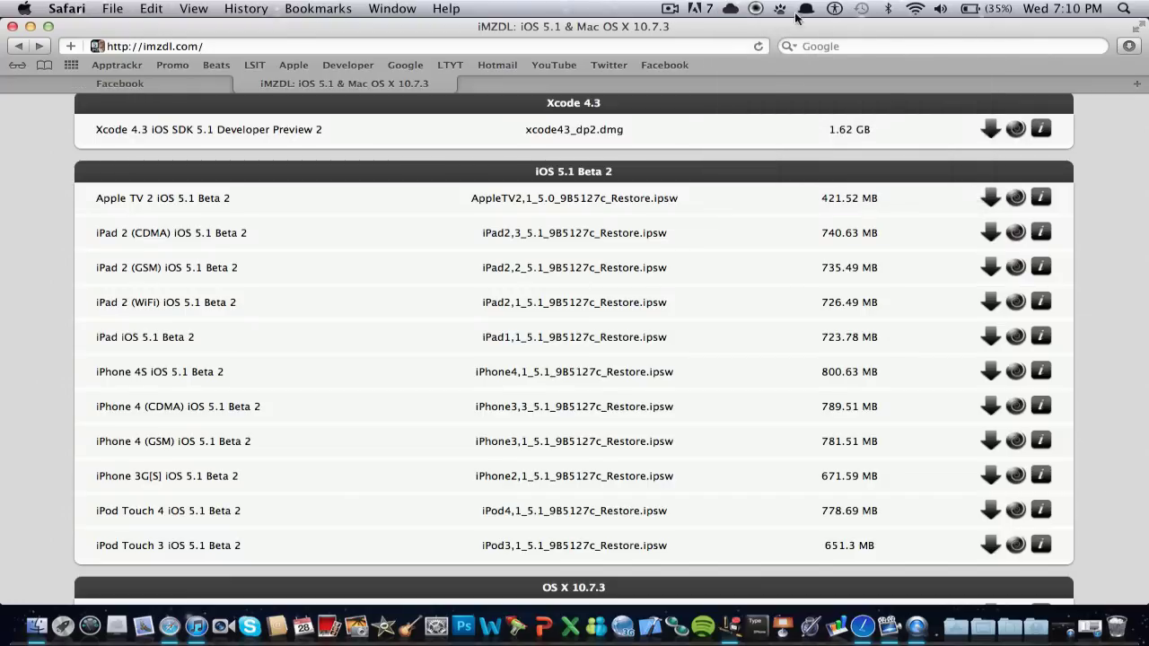
Step: Select the complete imzdl.com page address and switch to iModSign
click(715, 43)
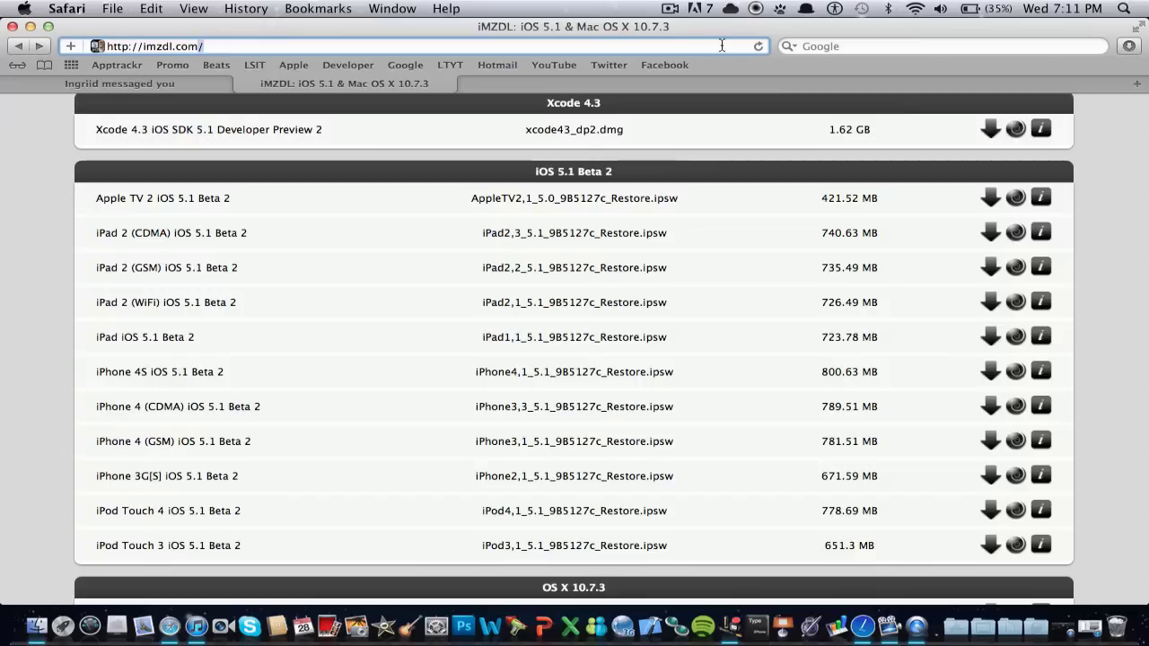
key(super+a)
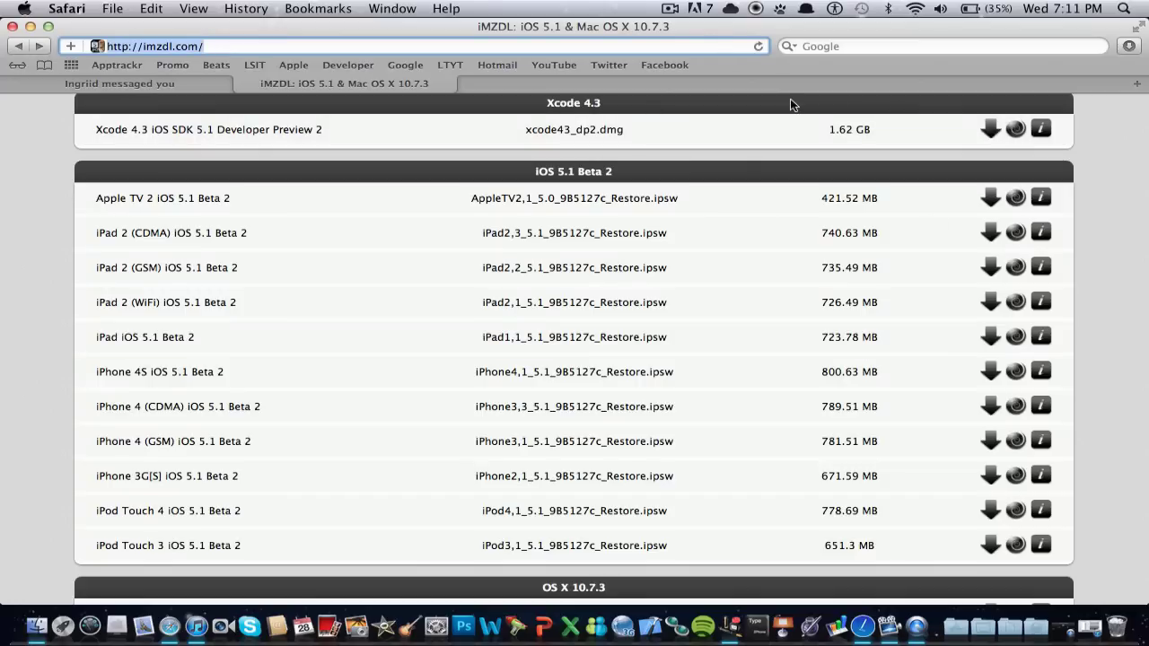
click(860, 616)
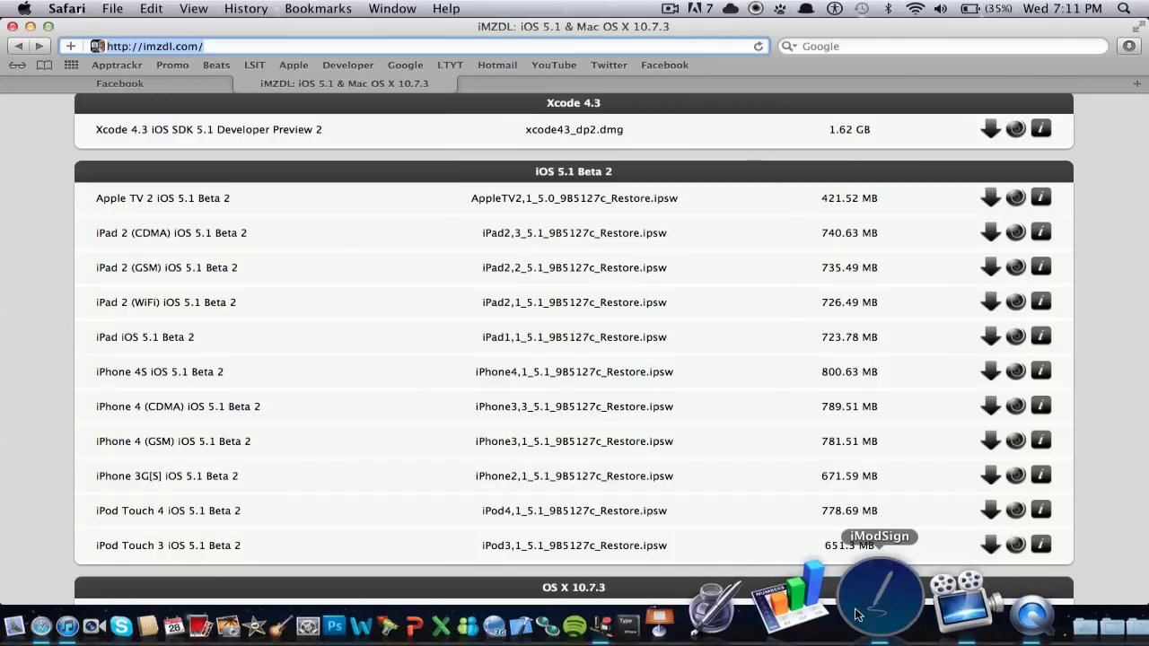